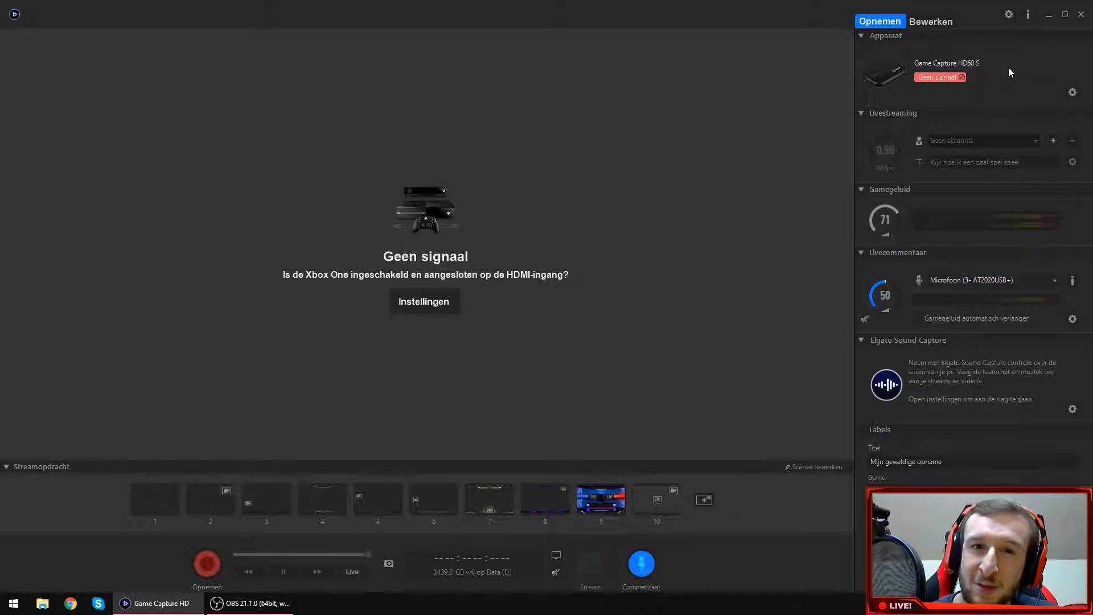
Review the Game Capture HD60 S device settings for recording, picture, audio and profiles, and dismiss them without changes.
{"action": "left_click", "coordinate": [1070, 92]}
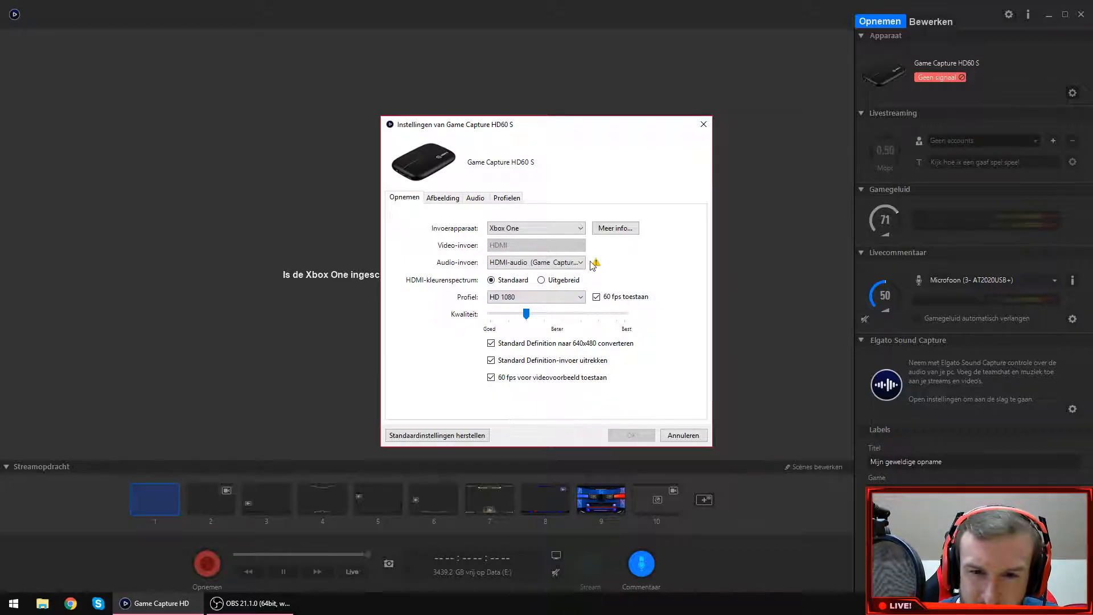
{"action": "left_click", "coordinate": [449, 200]}
{"action": "left_click", "coordinate": [478, 199]}
{"action": "left_click", "coordinate": [516, 198]}
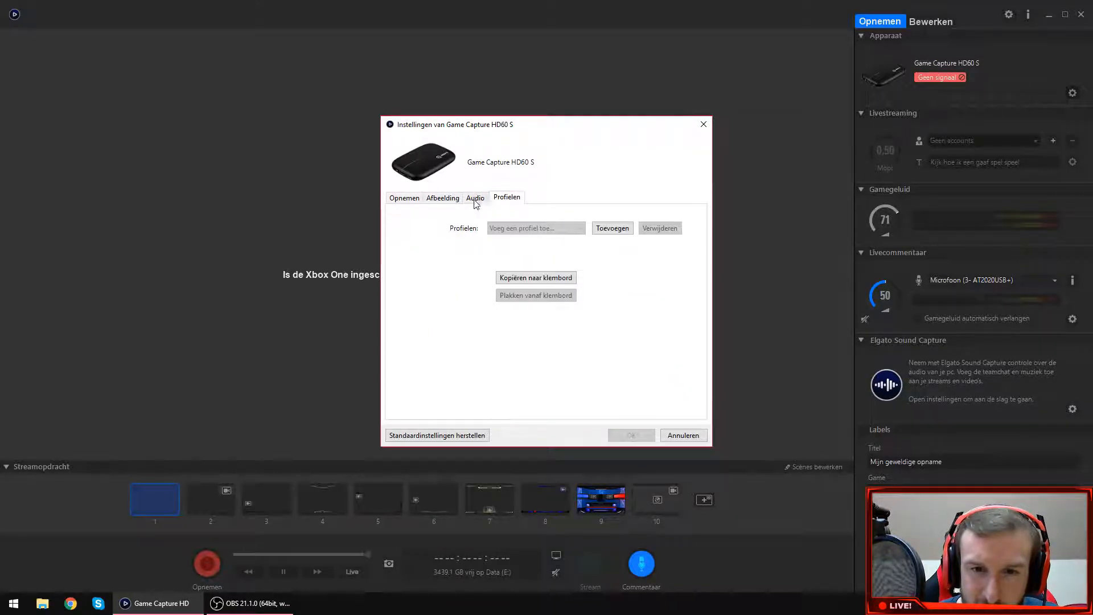
{"action": "left_click", "coordinate": [442, 199]}
{"action": "left_click", "coordinate": [421, 199]}
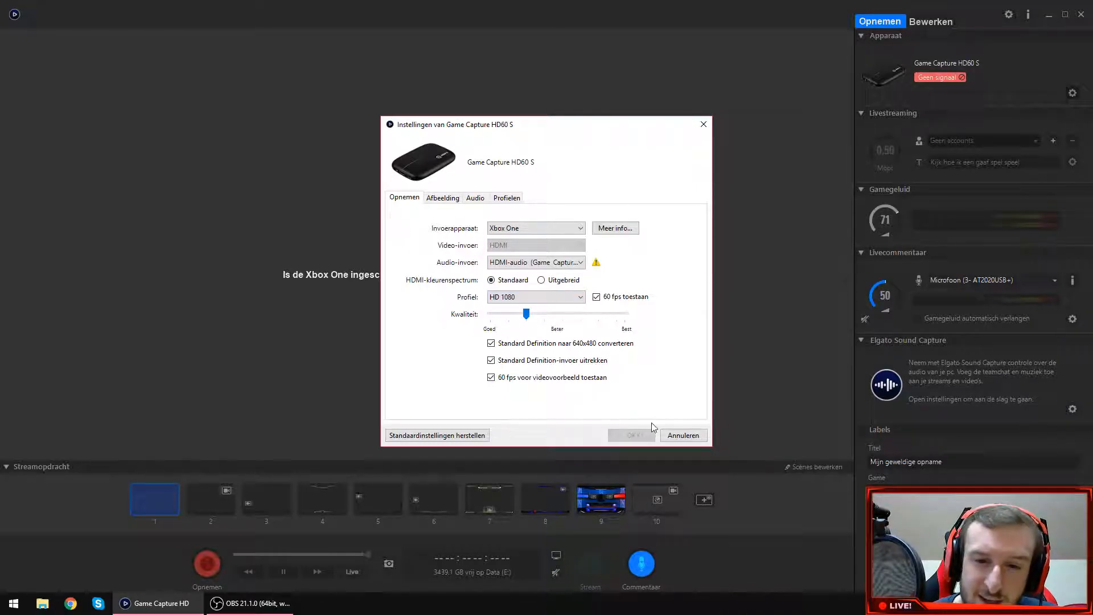
{"action": "left_click", "coordinate": [683, 435]}
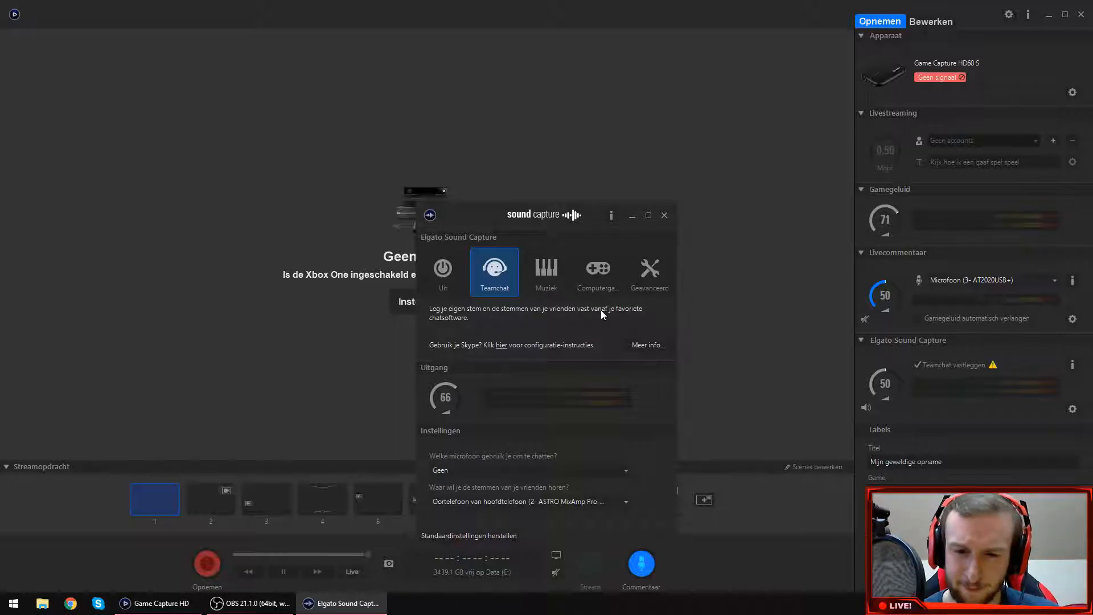
Close Elgato Sound Capture and Game Capture HD, and open the Video's folder from the desktop.
{"action": "left_click", "coordinate": [664, 215]}
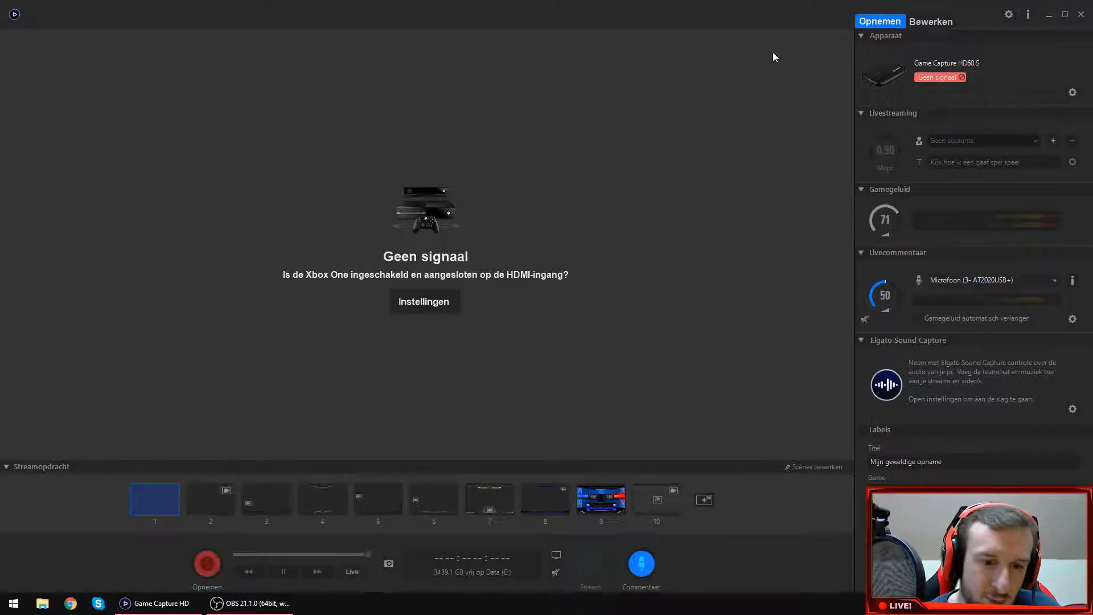
{"action": "left_click", "coordinate": [1081, 15]}
{"action": "key", "text": "super+d"}
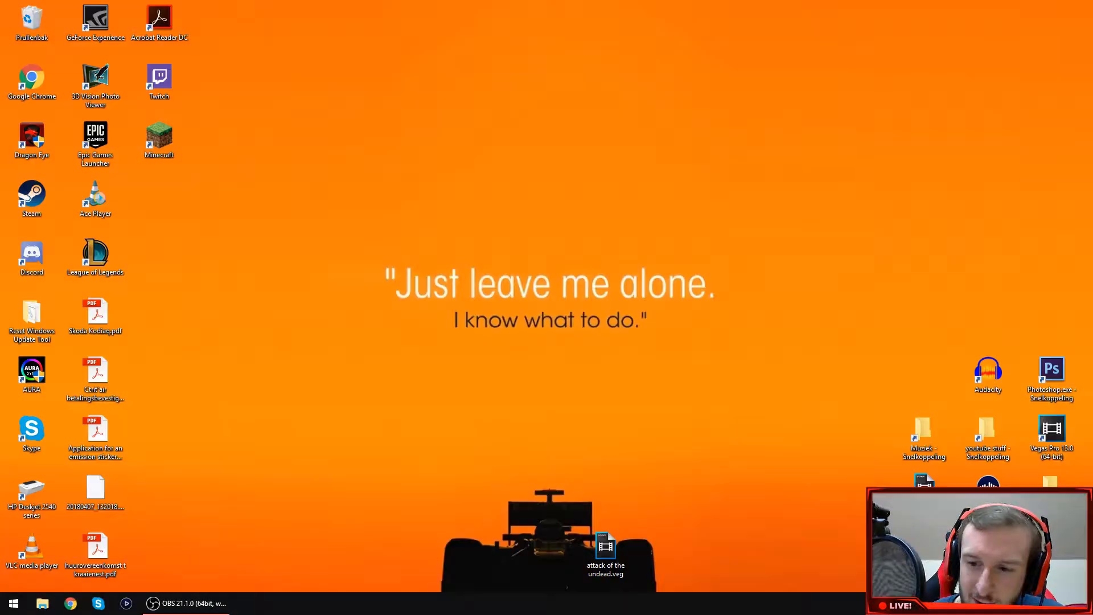
{"action": "double_click", "coordinate": [1052, 494]}
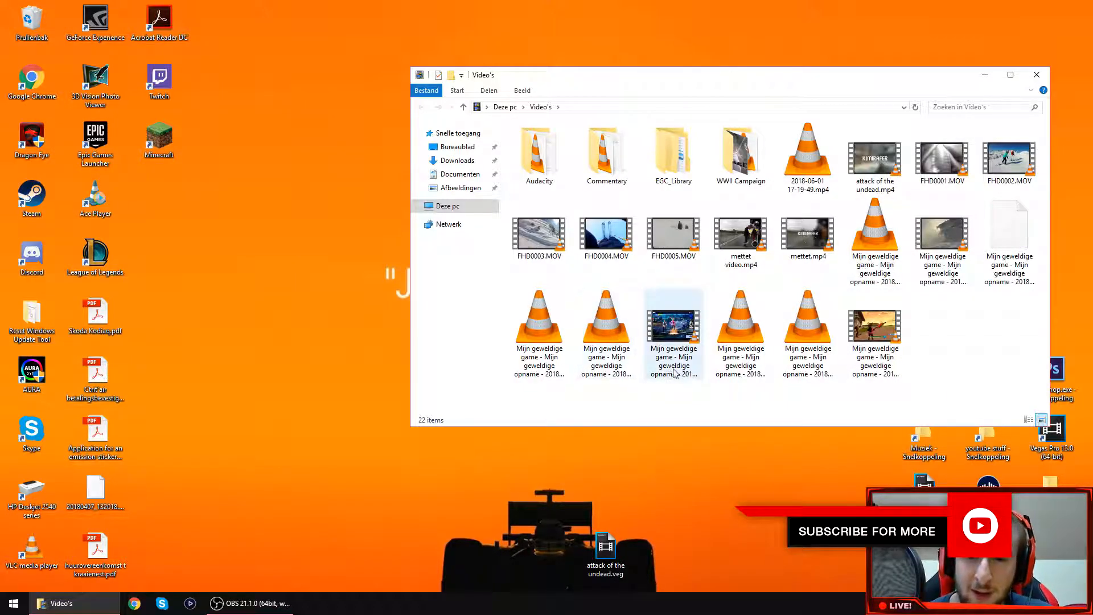
Preview the Select Division gameplay recording and its neighbouring audio recording in VLC, closing the player after each.
{"action": "left_click_drag", "start_coordinate": [671, 390], "coordinate": [521, 352]}
{"action": "left_click", "coordinate": [650, 389]}
{"action": "left_click_drag", "start_coordinate": [970, 310], "coordinate": [882, 250]}
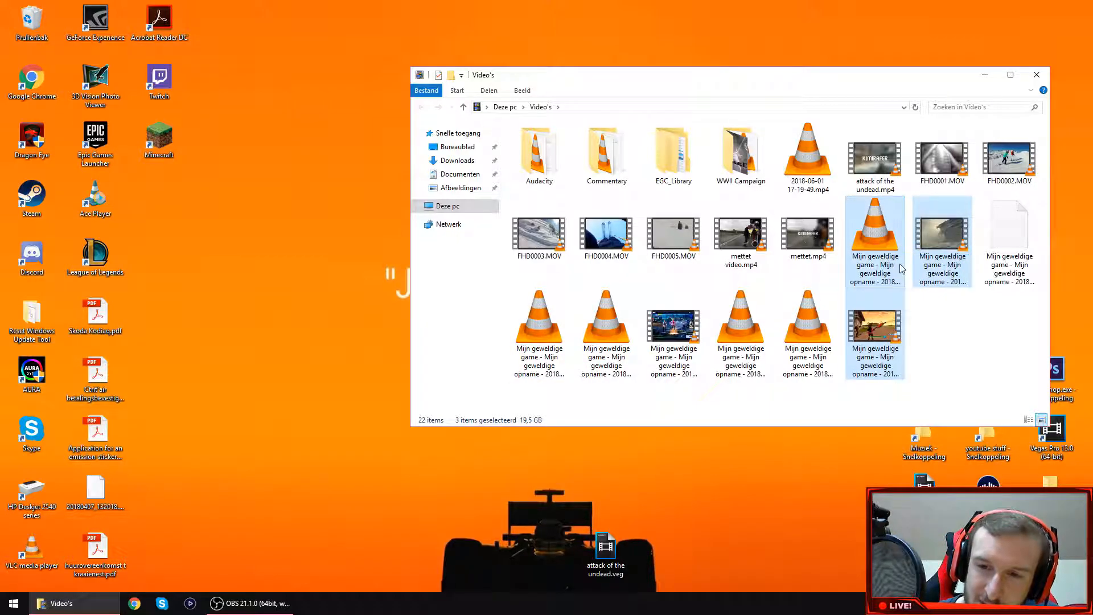
{"action": "left_click", "coordinate": [943, 278]}
{"action": "double_click", "coordinate": [943, 276]}
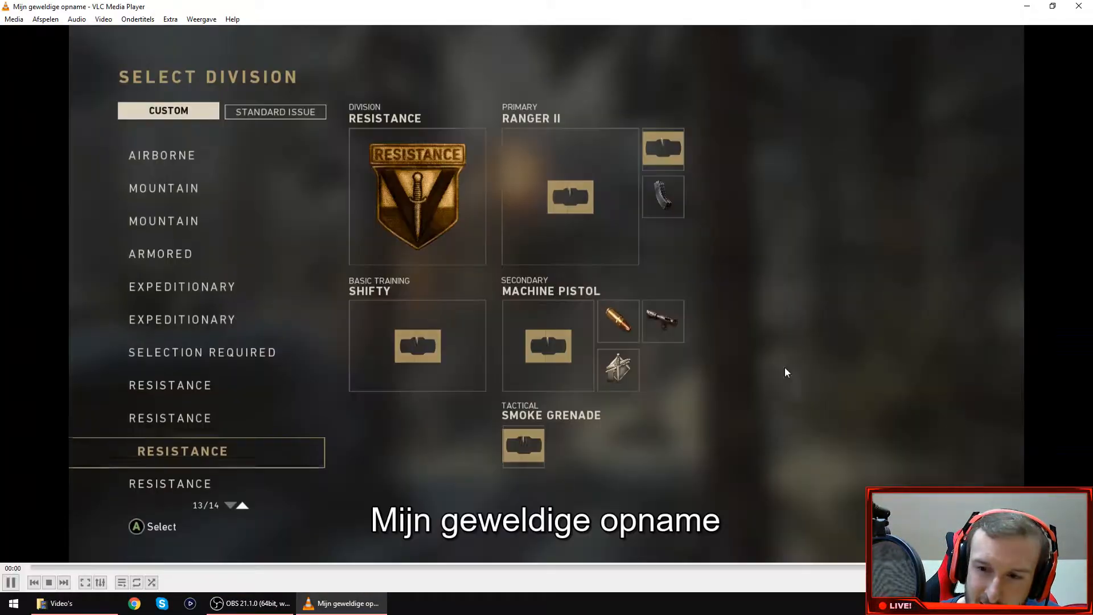
{"action": "left_click", "coordinate": [478, 568]}
{"action": "left_click", "coordinate": [1082, 5]}
{"action": "double_click", "coordinate": [875, 236]}
{"action": "left_click", "coordinate": [1091, 3]}
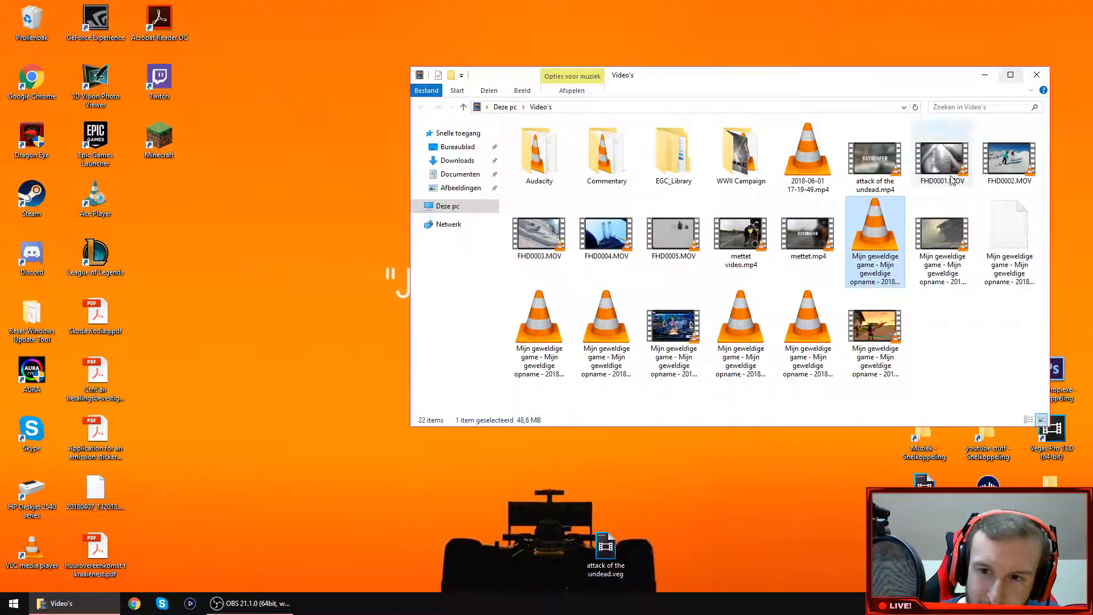
Preview the Fortnite recording and the two audio recordings beside it in VLC, closing the player after each.
{"action": "left_click", "coordinate": [940, 329]}
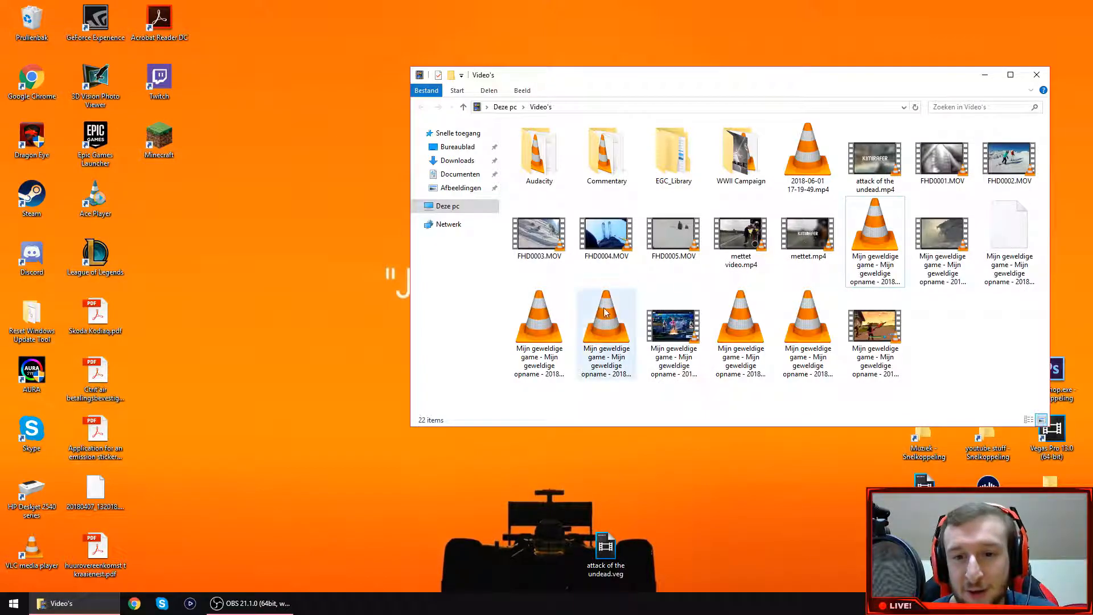
{"action": "double_click", "coordinate": [673, 370]}
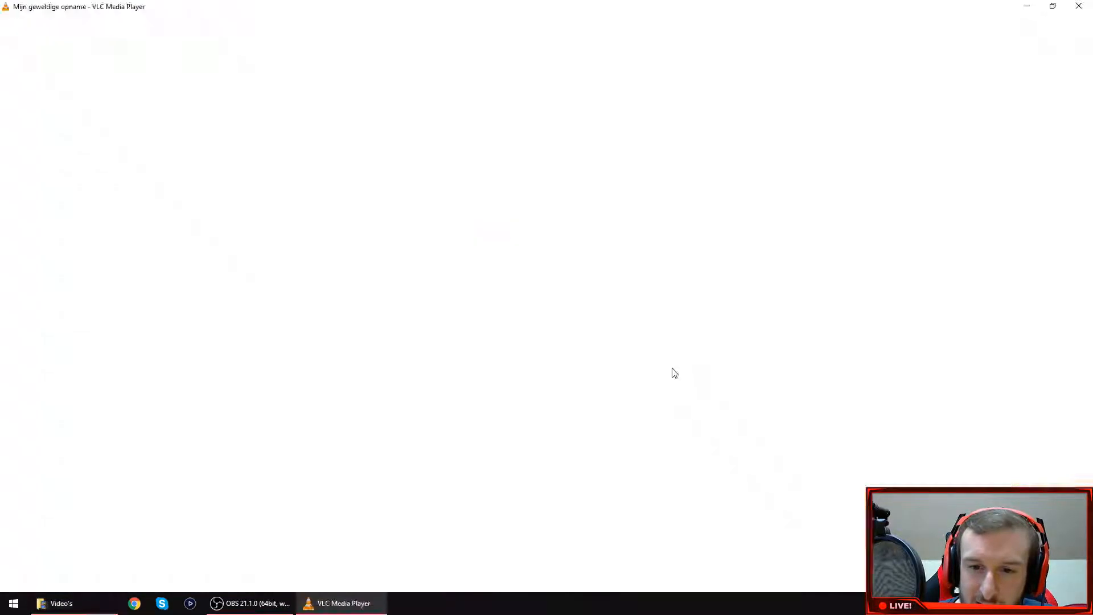
{"action": "left_click", "coordinate": [1080, 7]}
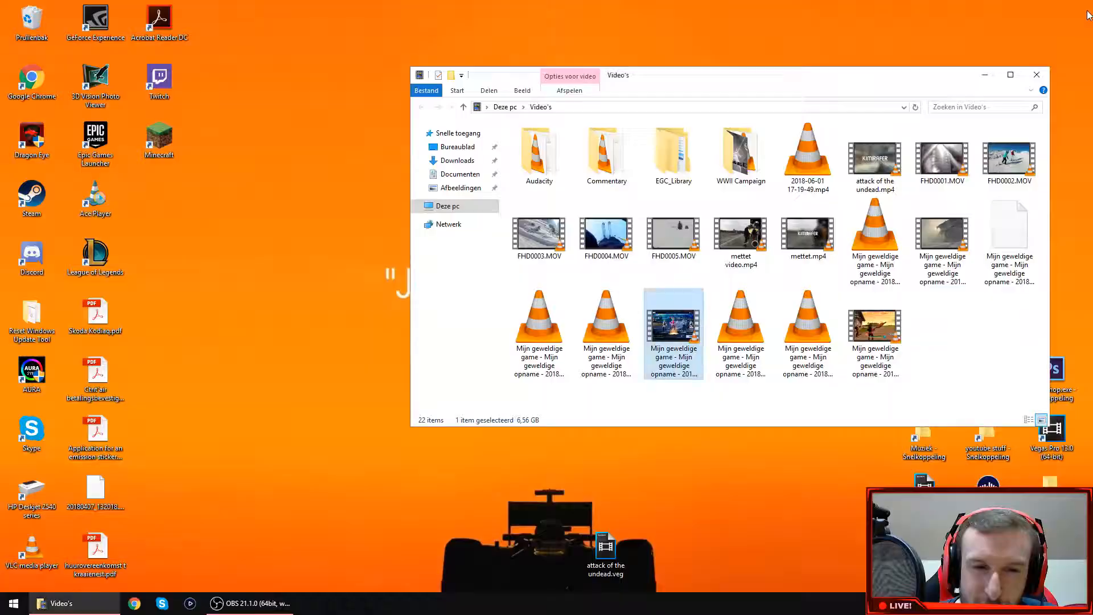
{"action": "double_click", "coordinate": [635, 324]}
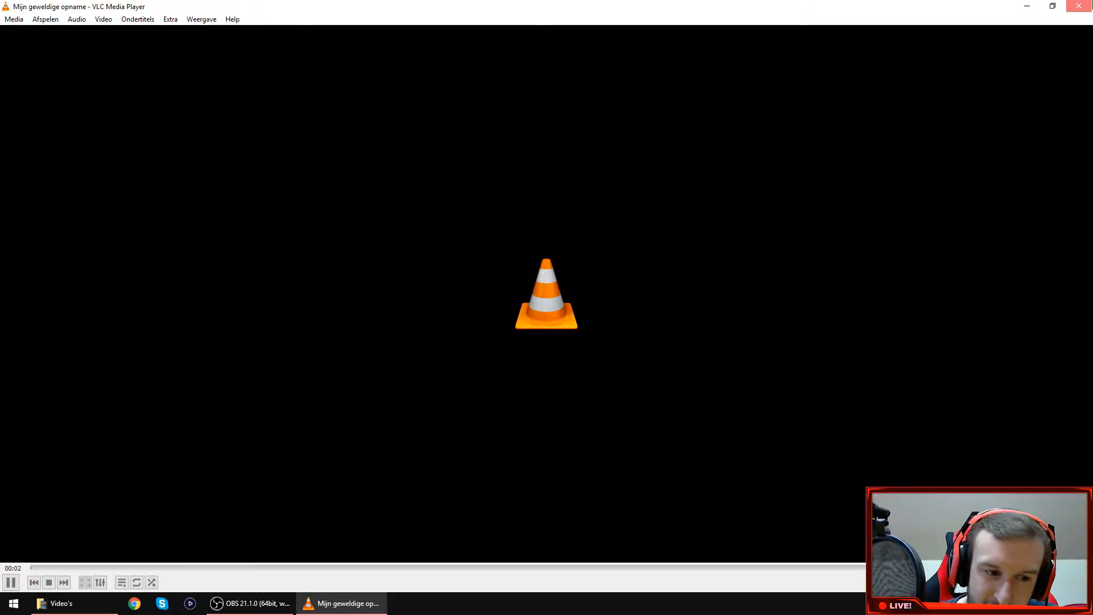
{"action": "left_click", "coordinate": [1079, 6]}
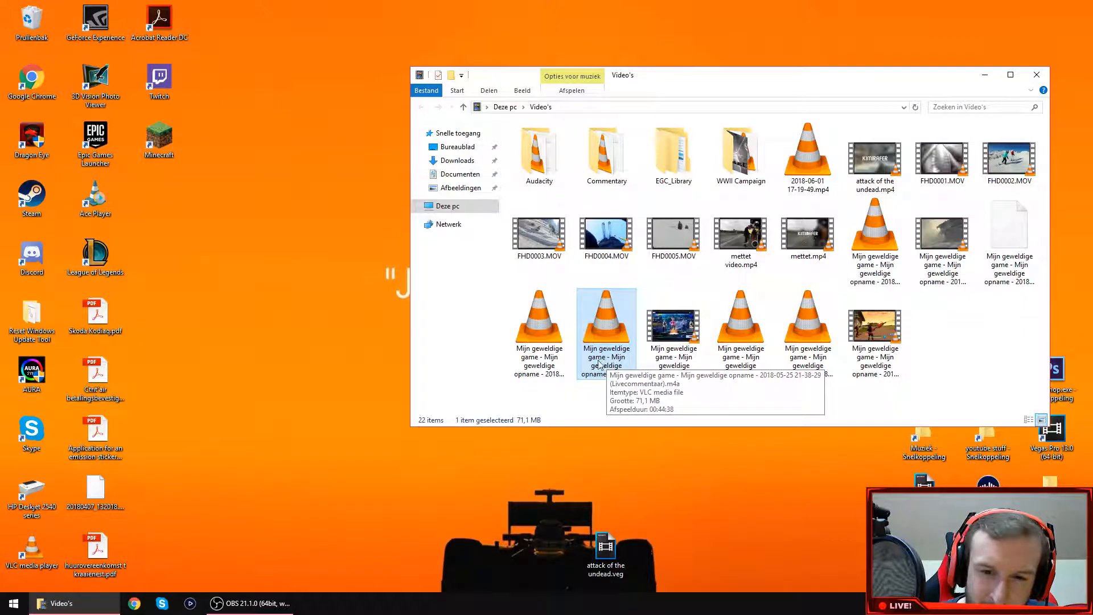
{"action": "double_click", "coordinate": [551, 370]}
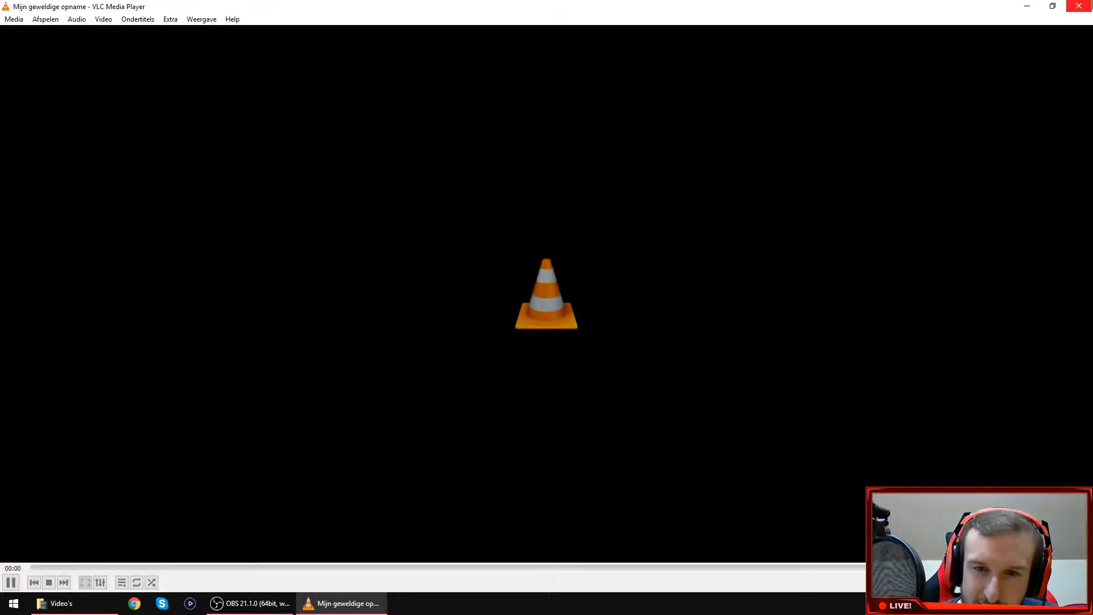
{"action": "left_click", "coordinate": [1091, 2]}
{"action": "left_click", "coordinate": [832, 402]}
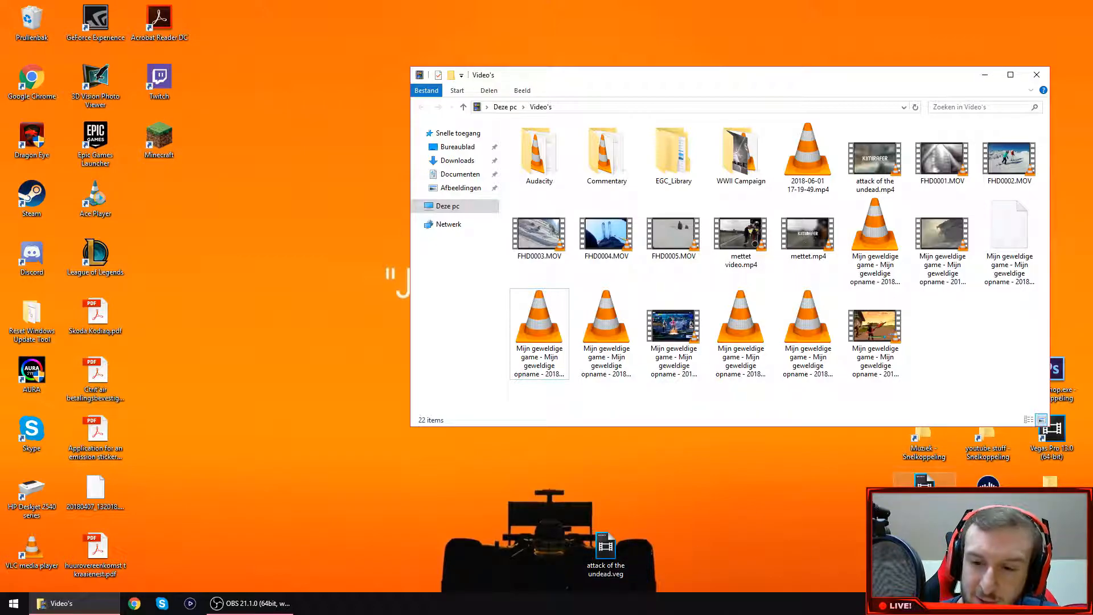
Open the Intro template project in Vegas Pro and examine the intro and the subscribe overlay on track 1.
{"action": "double_click", "coordinate": [924, 494]}
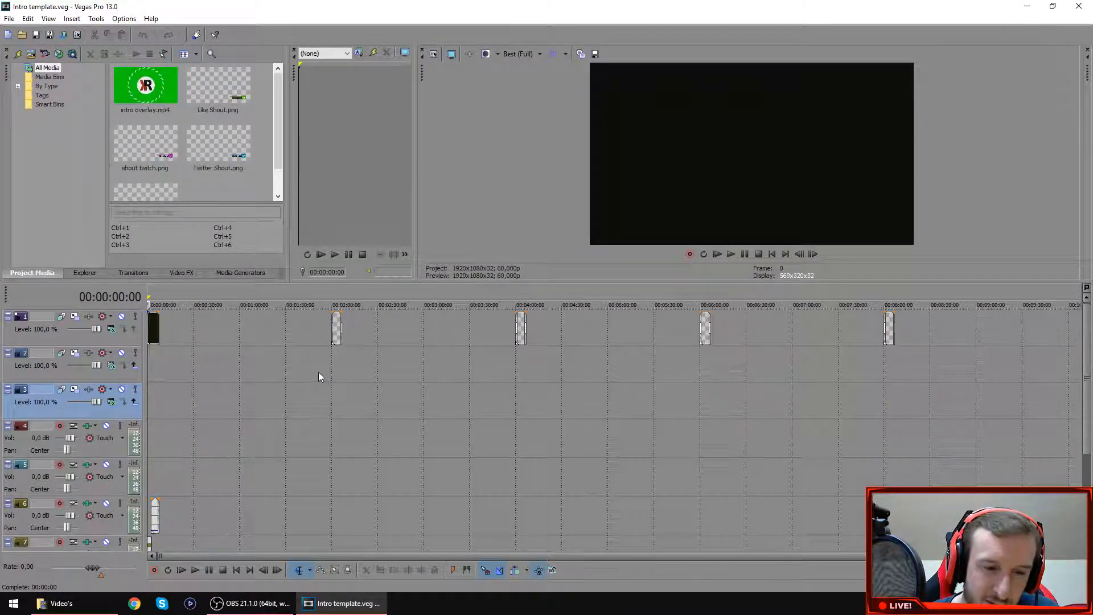
{"action": "scroll", "coordinate": [200, 357], "scroll_direction": "up", "scroll_amount": 5}
{"action": "left_click", "coordinate": [167, 355]}
{"action": "left_click", "coordinate": [161, 360]}
{"action": "left_click", "coordinate": [635, 357]}
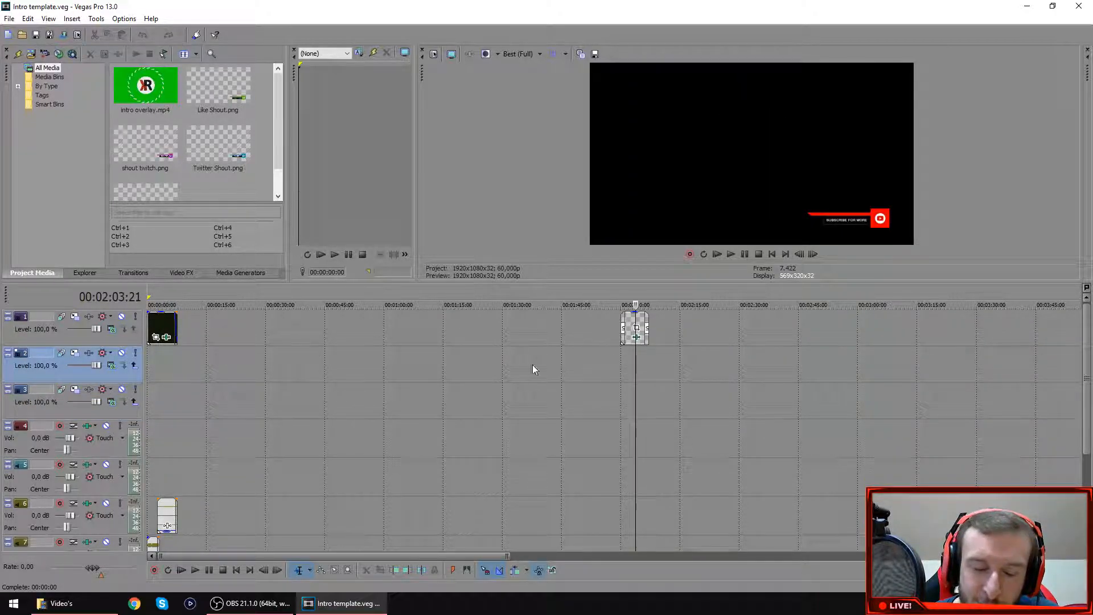
{"action": "scroll", "coordinate": [352, 470], "scroll_direction": "down", "scroll_amount": 4}
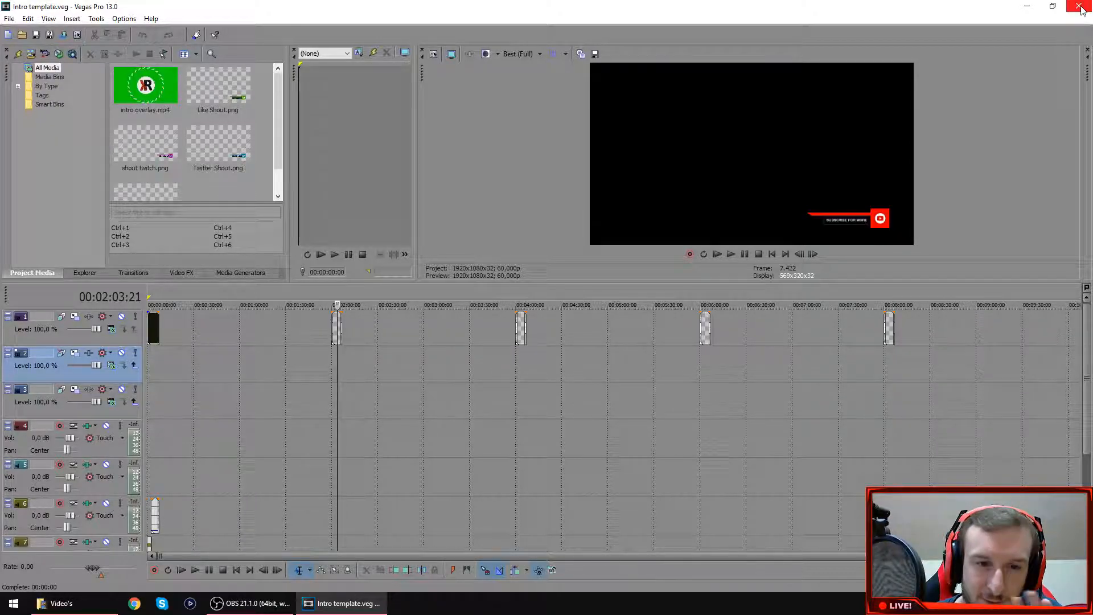
Place the Select Division gameplay recording from the Video's folder at the start of tracks 3 and 4.
{"action": "left_click", "coordinate": [61, 603]}
{"action": "left_click_drag", "start_coordinate": [943, 239], "coordinate": [165, 422]}
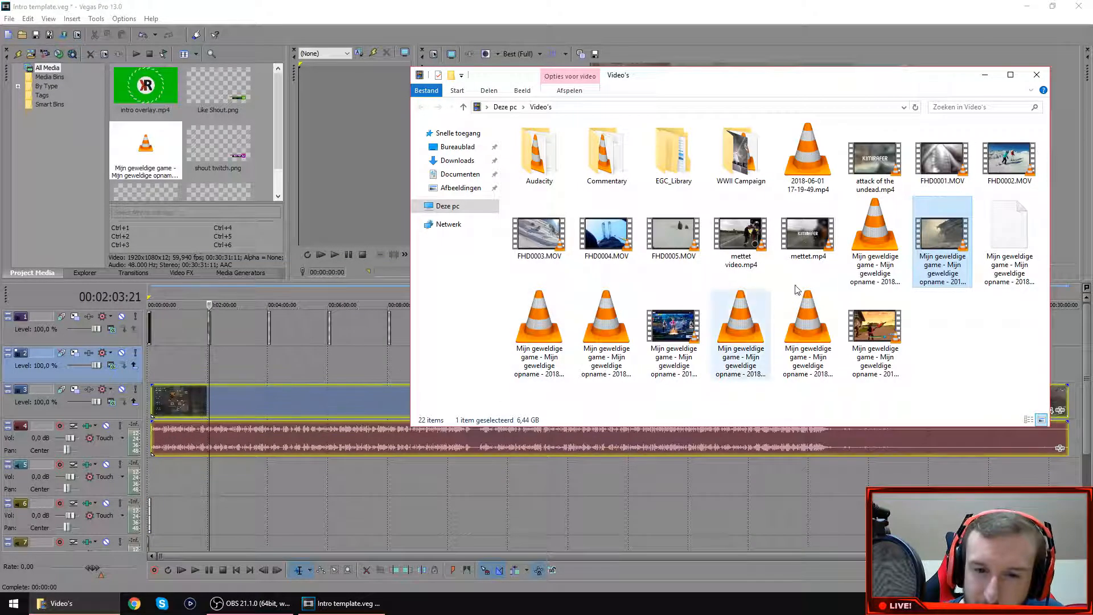
{"action": "left_click_drag", "start_coordinate": [875, 239], "coordinate": [615, 200]}
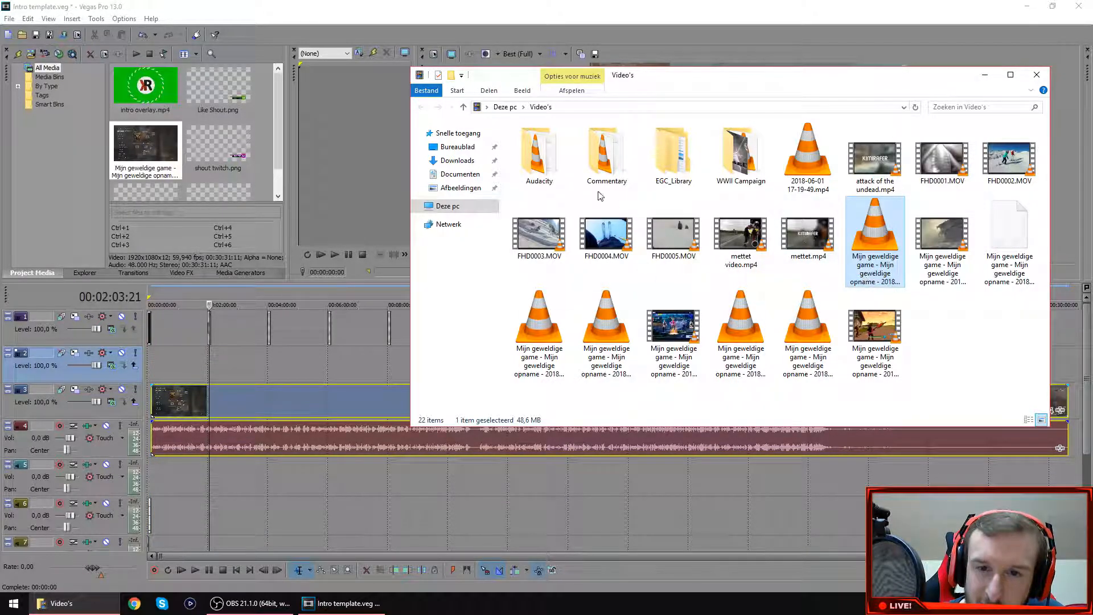
Place Track 5 - 2.wav from the Commentary folder at the start of track 5, and delete the gameplay clip.
{"action": "double_click", "coordinate": [597, 168]}
{"action": "left_click_drag", "start_coordinate": [740, 150], "coordinate": [160, 479]}
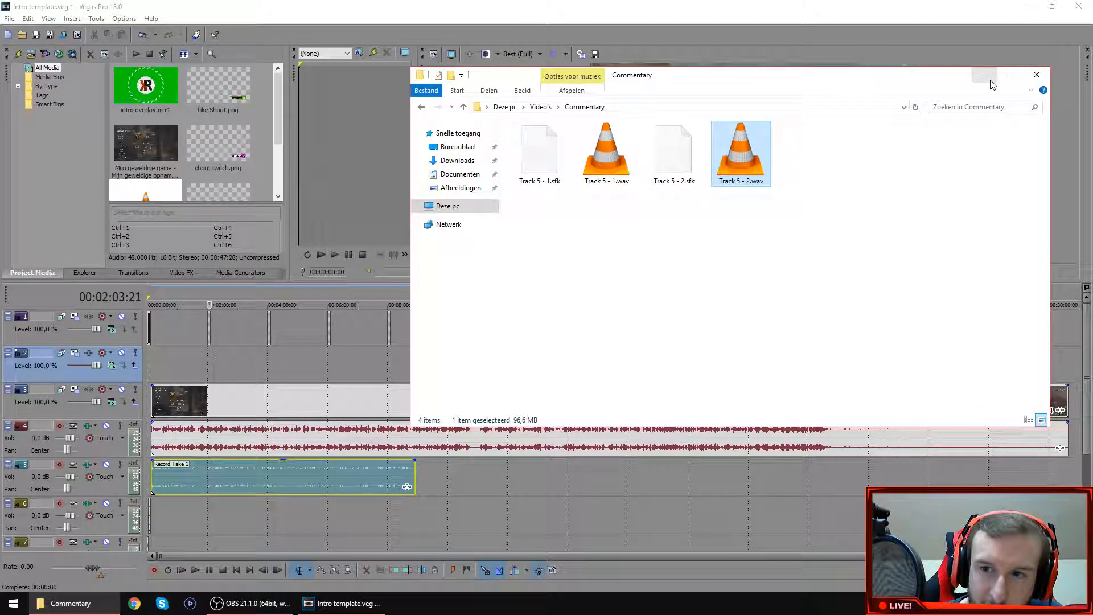
{"action": "left_click", "coordinate": [195, 399]}
{"action": "key", "text": "Delete"}
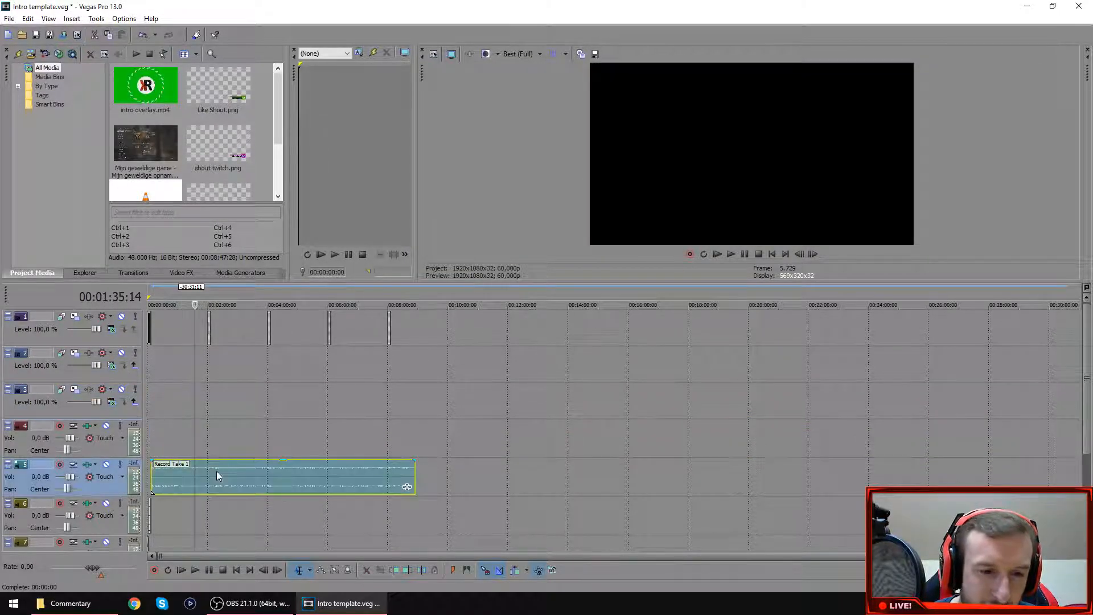
Open the commentary clip in the audio editor, allowing the media-closing preference, and close Vegas Pro without saving the project.
{"action": "right_click", "coordinate": [216, 472]}
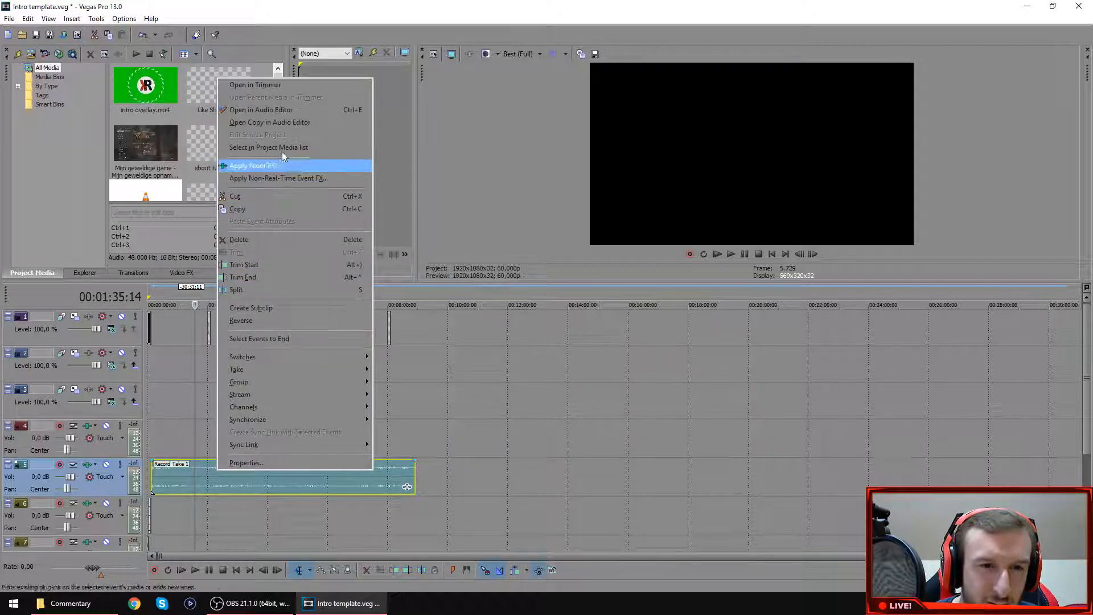
{"action": "left_click", "coordinate": [282, 110]}
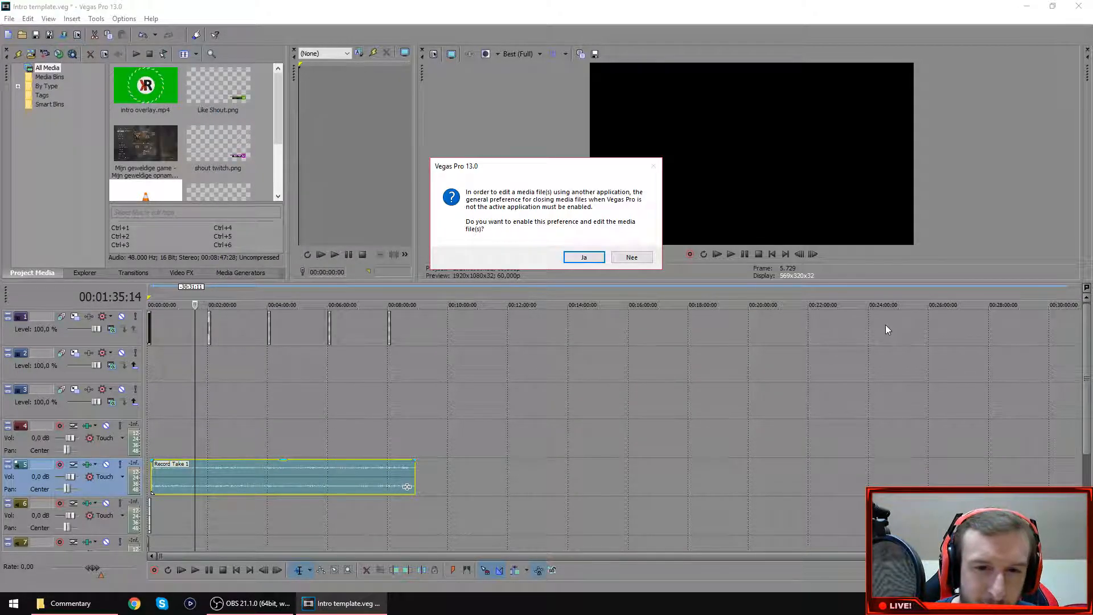
{"action": "left_click", "coordinate": [596, 257]}
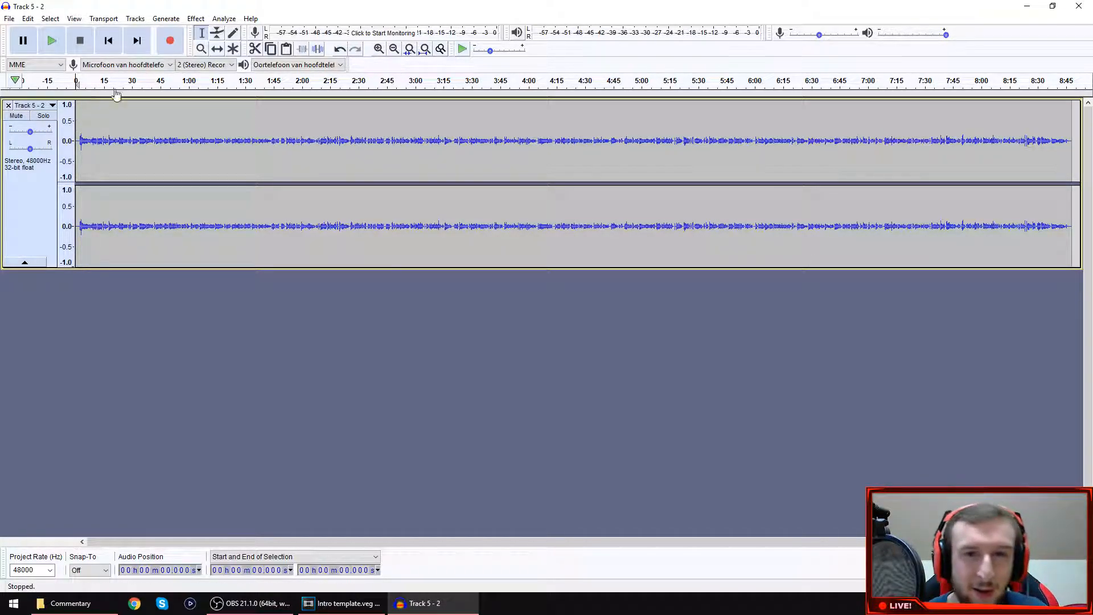
{"action": "left_click", "coordinate": [341, 603]}
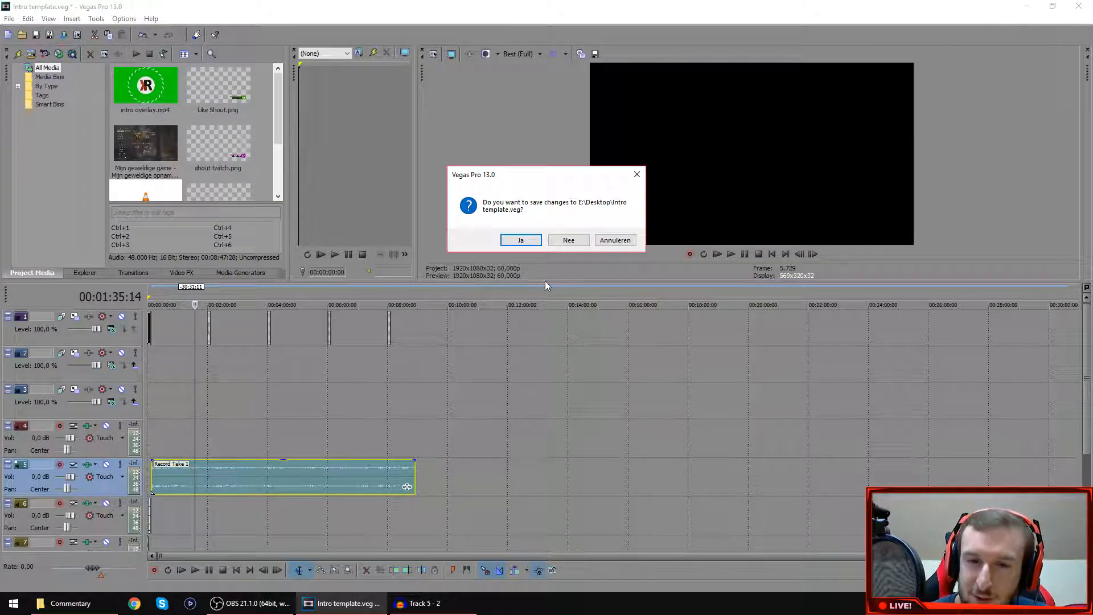
{"action": "left_click", "coordinate": [568, 240]}
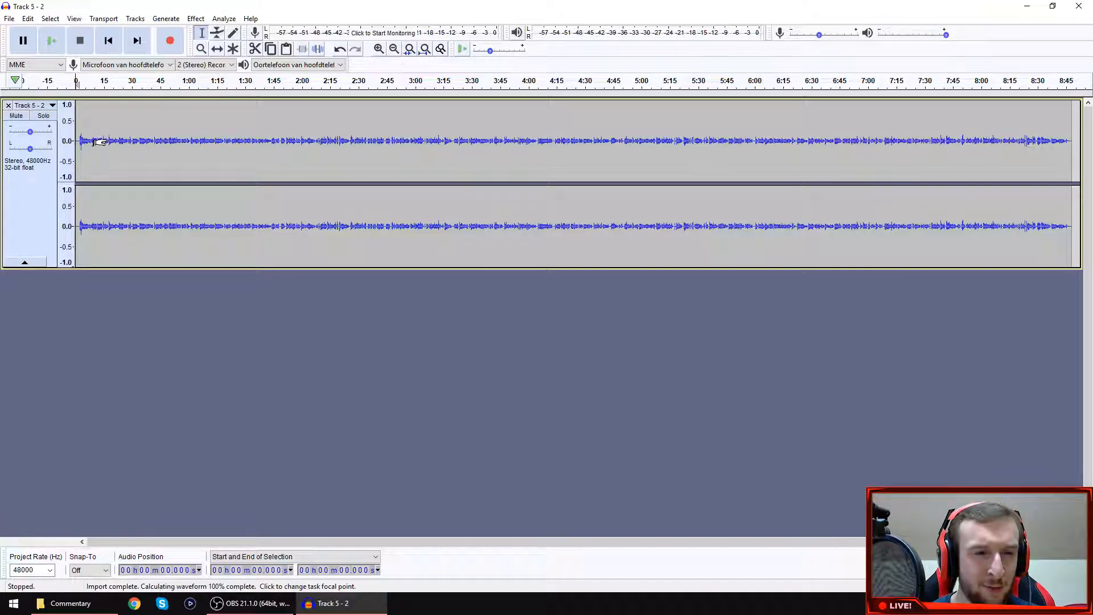
Capture a Noise Reduction profile from the silent first 2.1 seconds or so of the commentary track.
{"action": "scroll", "coordinate": [106, 138], "scroll_direction": "up", "scroll_amount": 3}
{"action": "left_click_drag", "start_coordinate": [204, 544], "coordinate": [177, 544]}
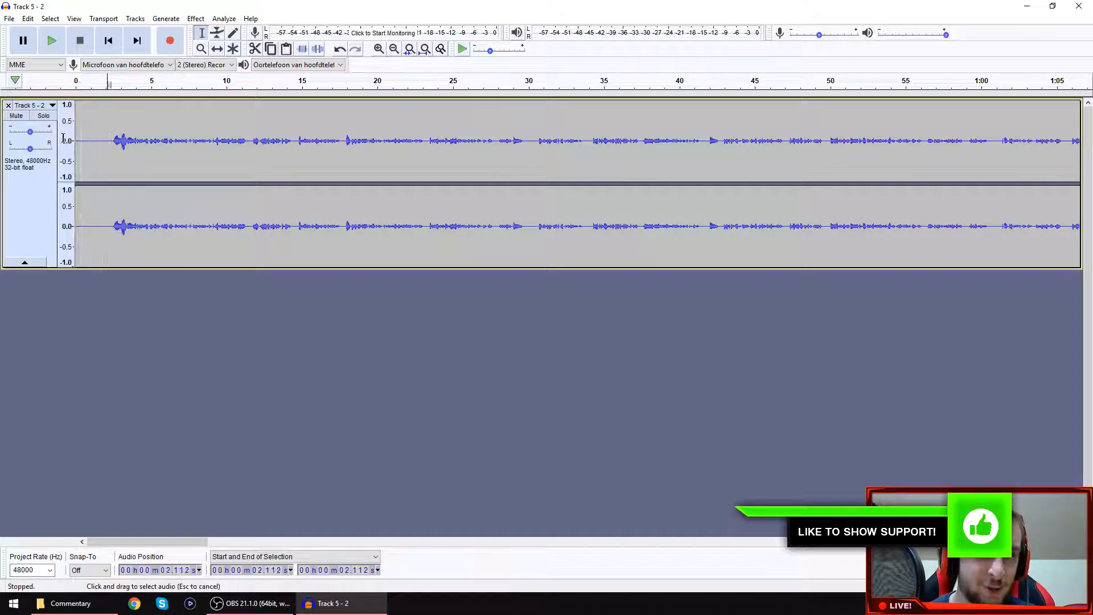
{"action": "left_click_drag", "start_coordinate": [106, 139], "coordinate": [75, 139]}
{"action": "left_click", "coordinate": [196, 18]}
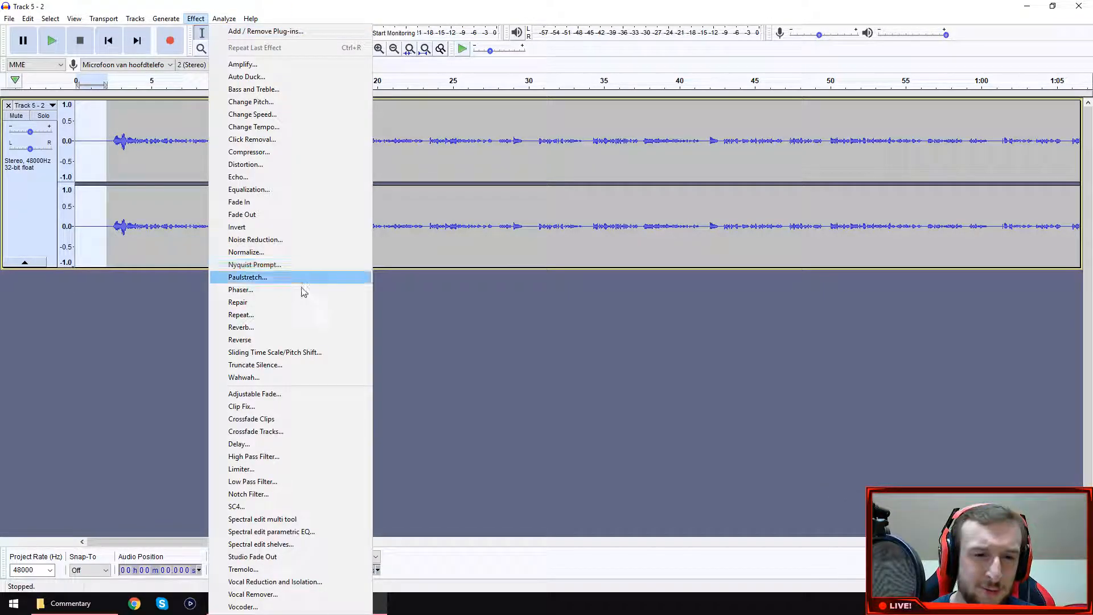
{"action": "left_click", "coordinate": [274, 241]}
{"action": "left_click", "coordinate": [565, 249]}
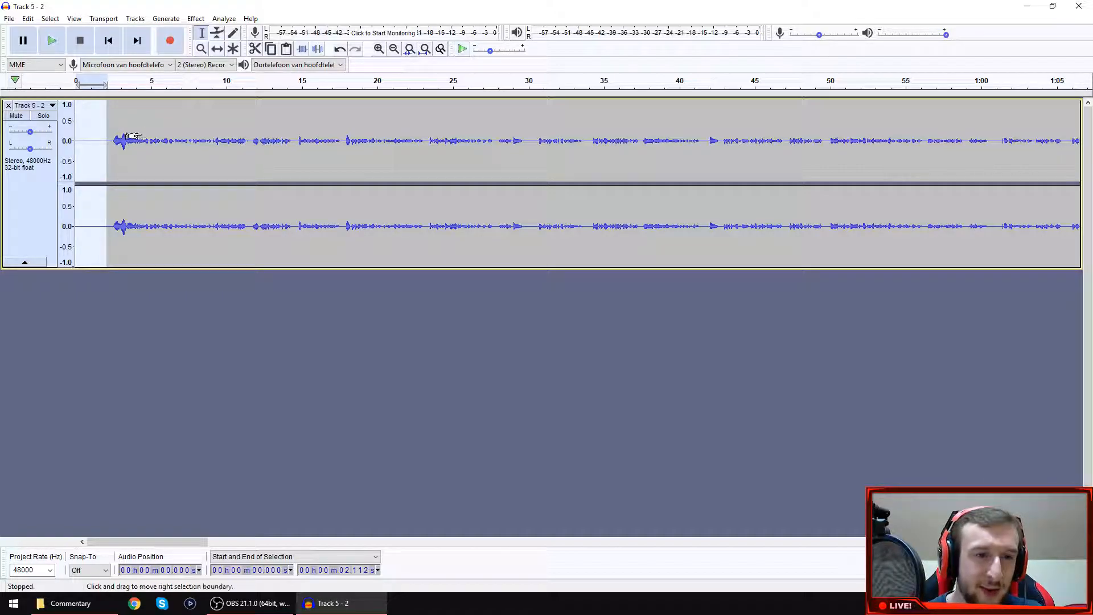
Apply Noise Reduction to the entire commentary track using the captured noise profile.
{"action": "key", "text": "ctrl+a"}
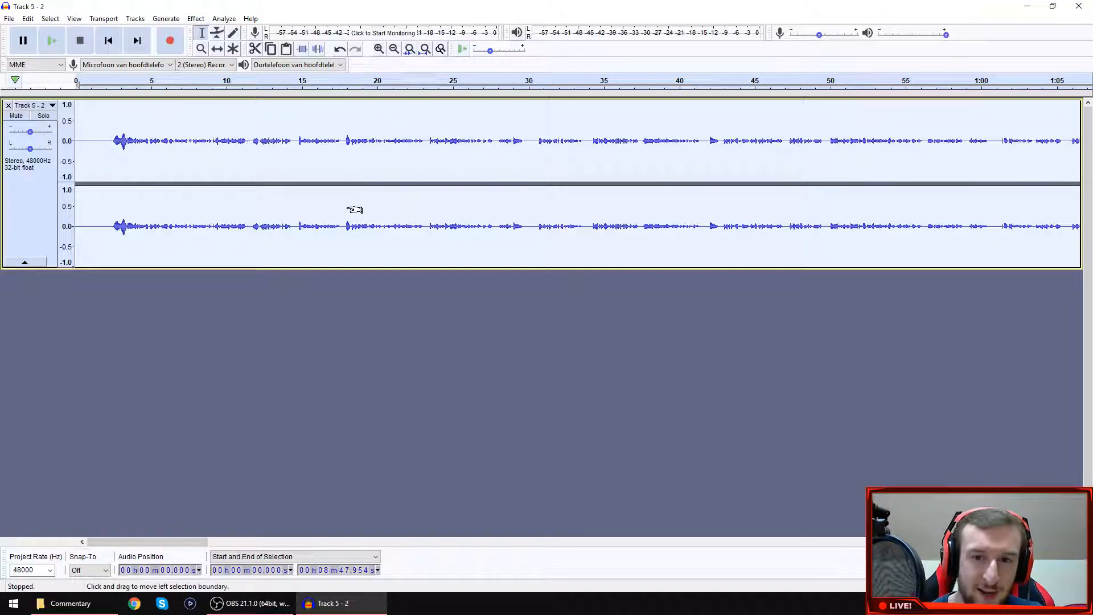
{"action": "key", "text": "ctrl+f"}
{"action": "left_click", "coordinate": [194, 19]}
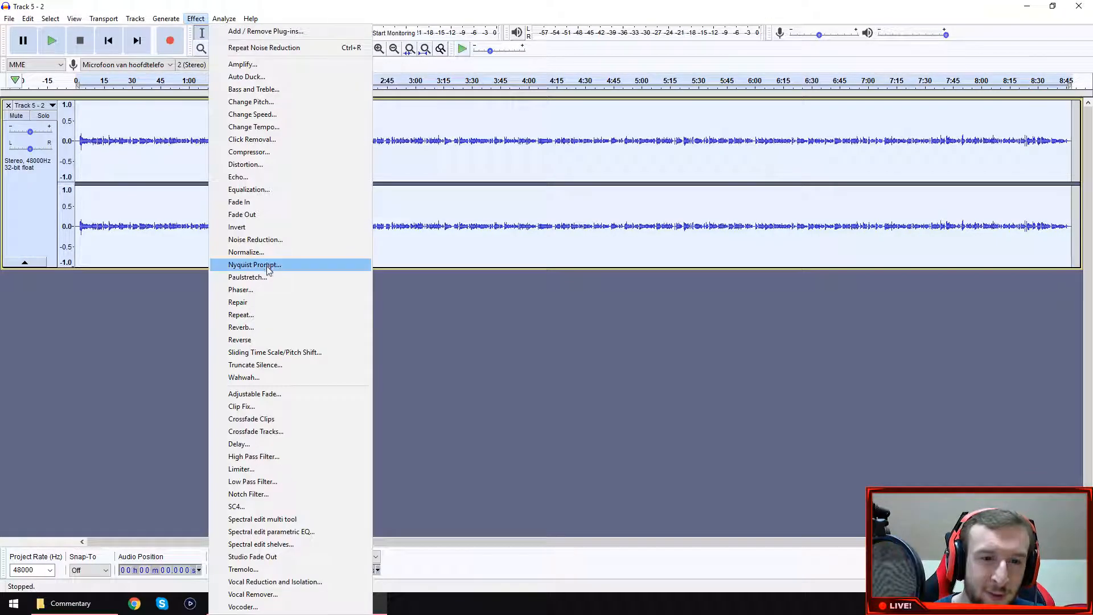
{"action": "left_click", "coordinate": [251, 237]}
{"action": "left_click", "coordinate": [597, 400]}
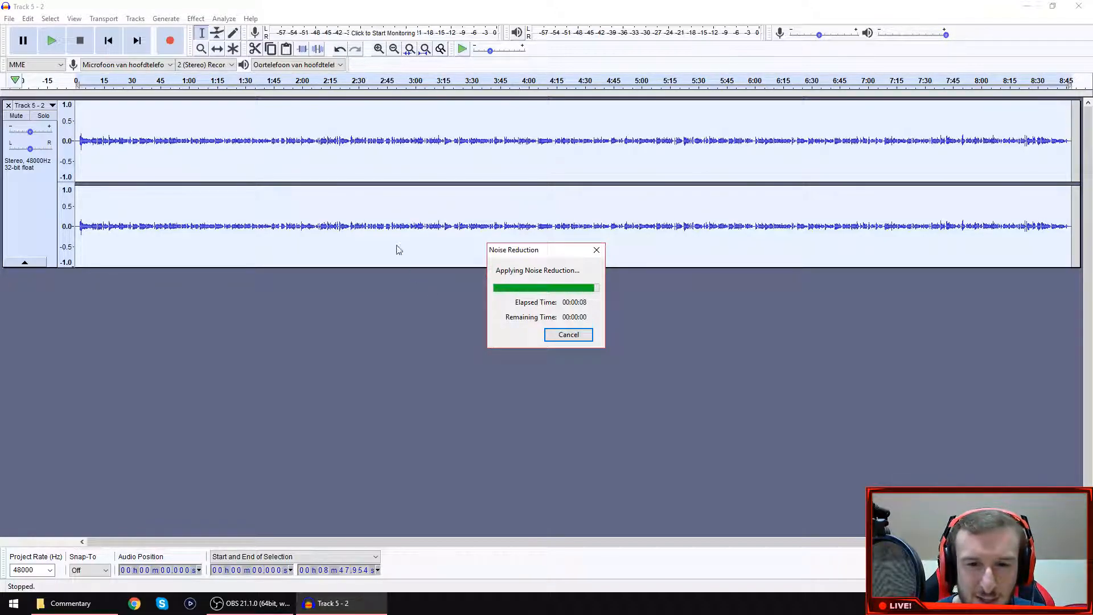
Examine the Commentary chain's commands and parameters, including its two Equalization entries and the Limiter, without editing them.
{"action": "left_click", "coordinate": [12, 19]}
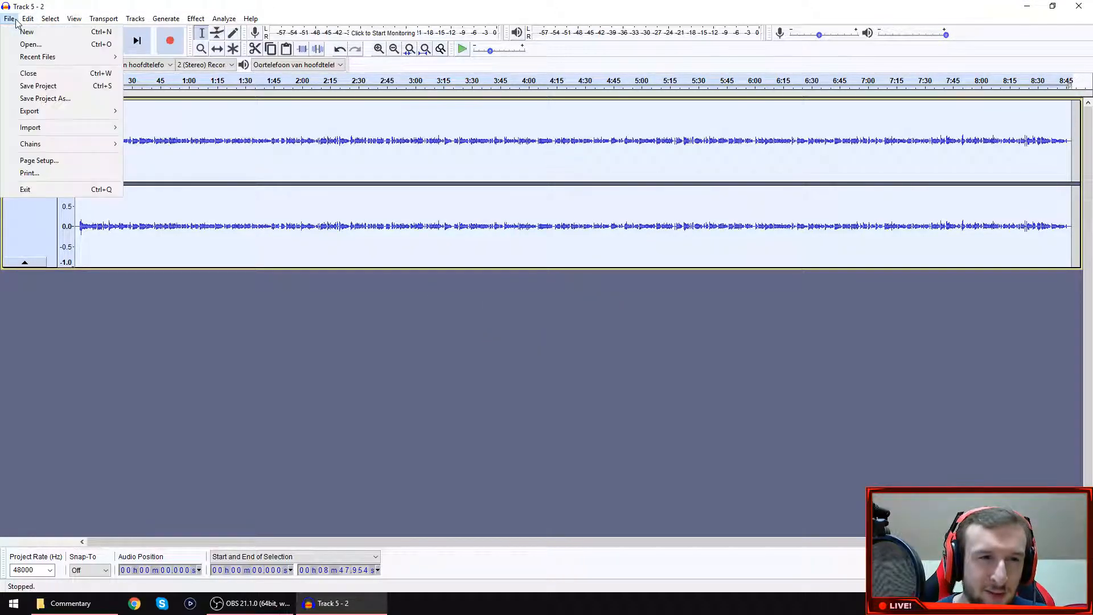
{"action": "mouse_move", "coordinate": [79, 149]}
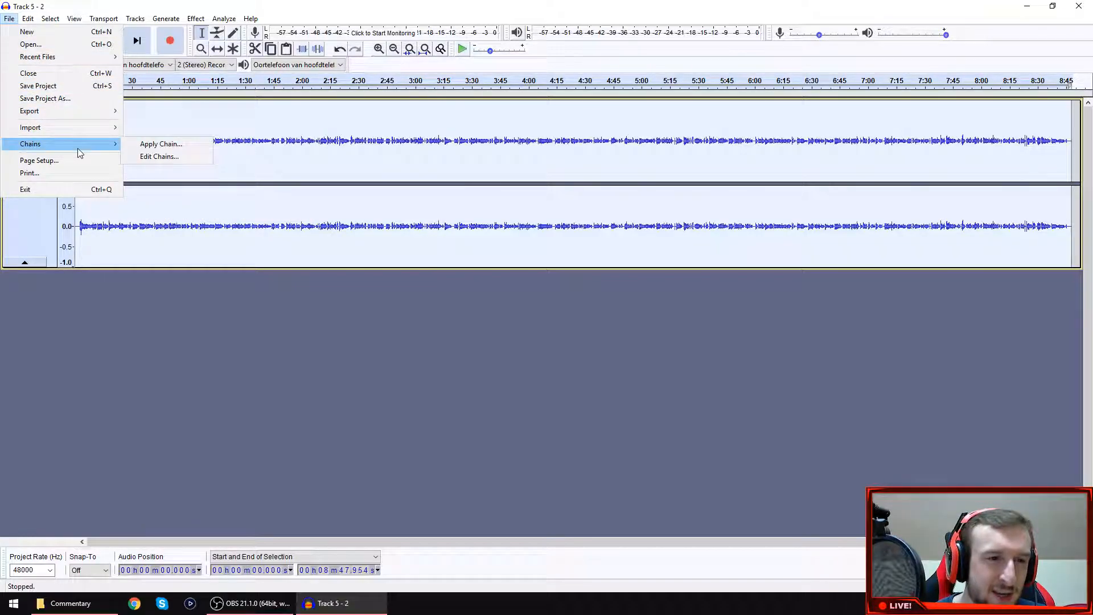
{"action": "left_click", "coordinate": [160, 156]}
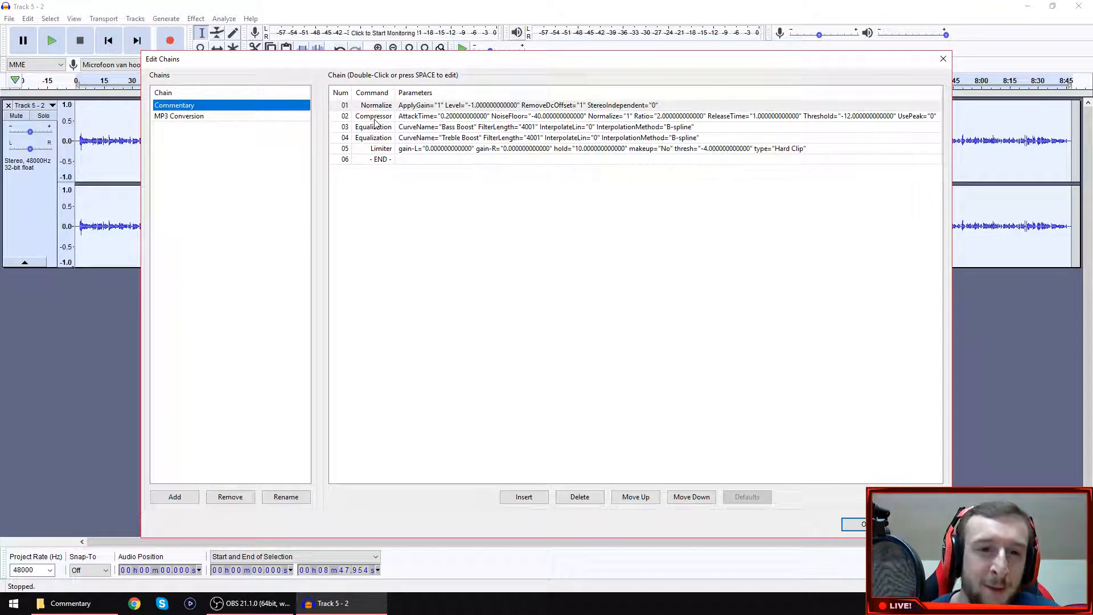
{"action": "left_click", "coordinate": [381, 137]}
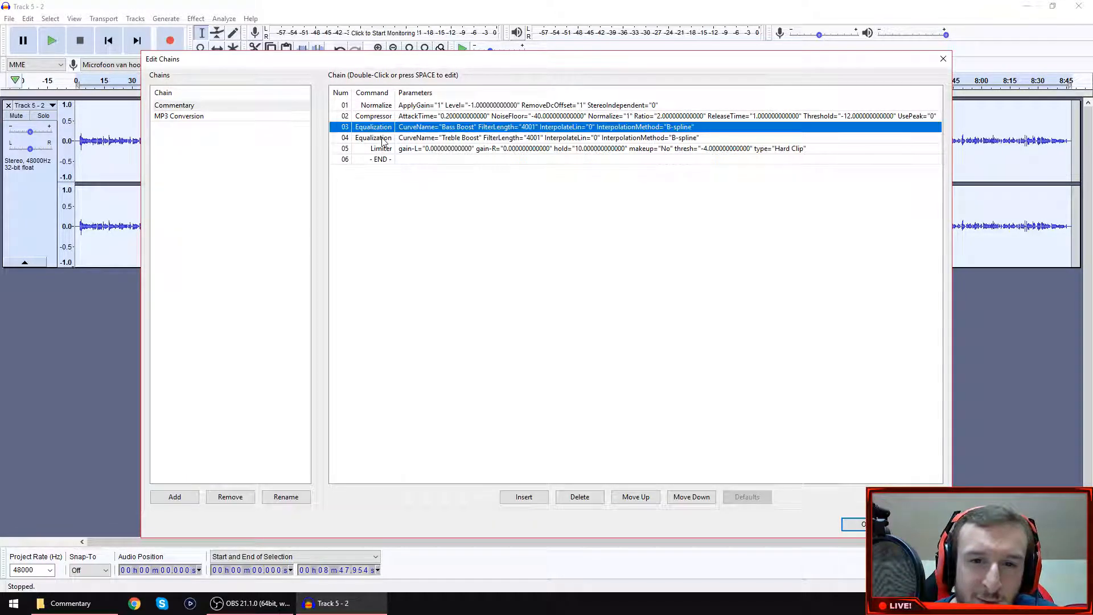
{"action": "left_click", "coordinate": [453, 128]}
{"action": "left_click", "coordinate": [465, 139]}
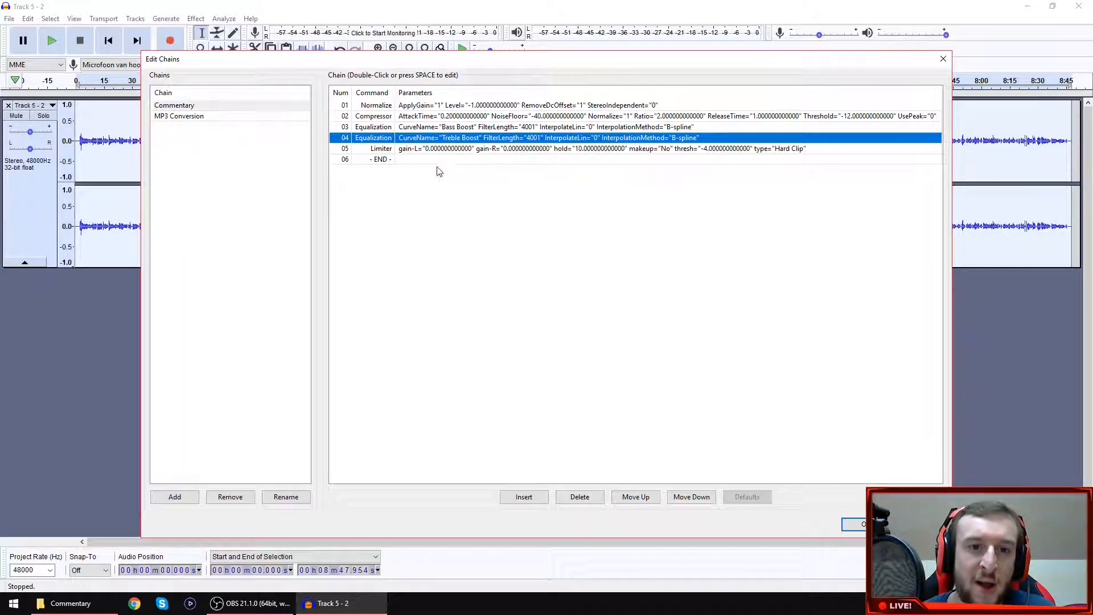
{"action": "left_click", "coordinate": [458, 150]}
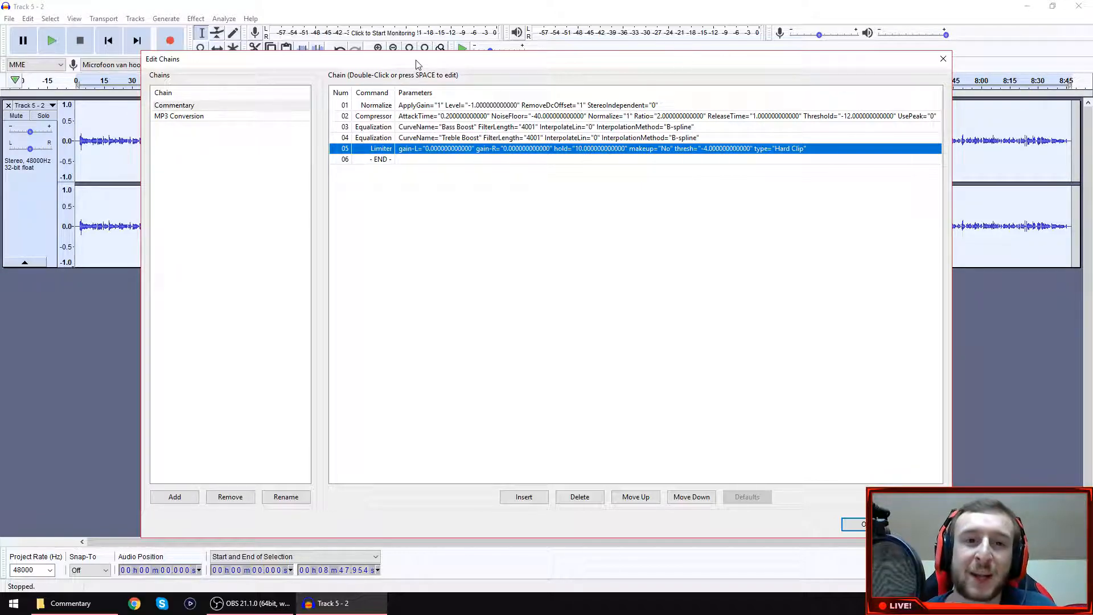
{"action": "left_click", "coordinate": [943, 58]}
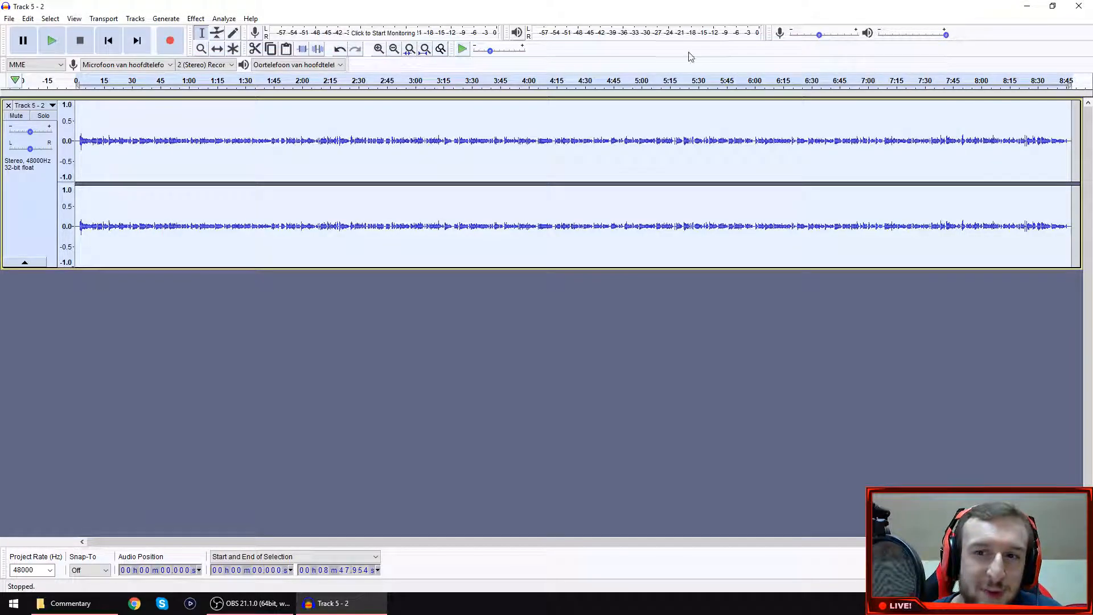
Apply the Commentary chain to the current project.
{"action": "left_click", "coordinate": [9, 18]}
{"action": "mouse_move", "coordinate": [74, 144]}
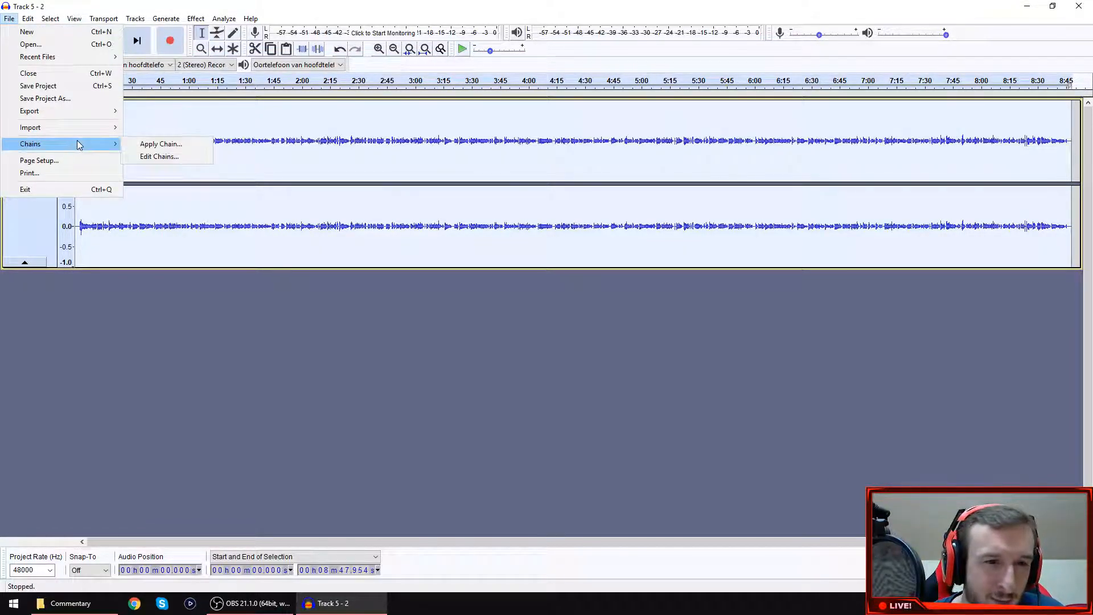
{"action": "left_click", "coordinate": [161, 144]}
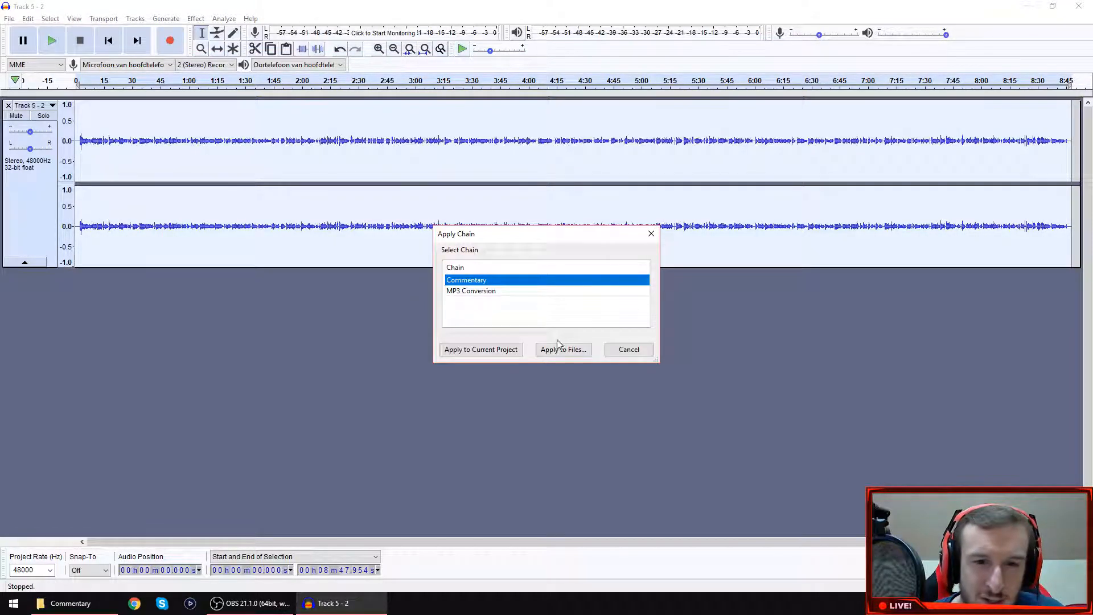
{"action": "left_click", "coordinate": [493, 350]}
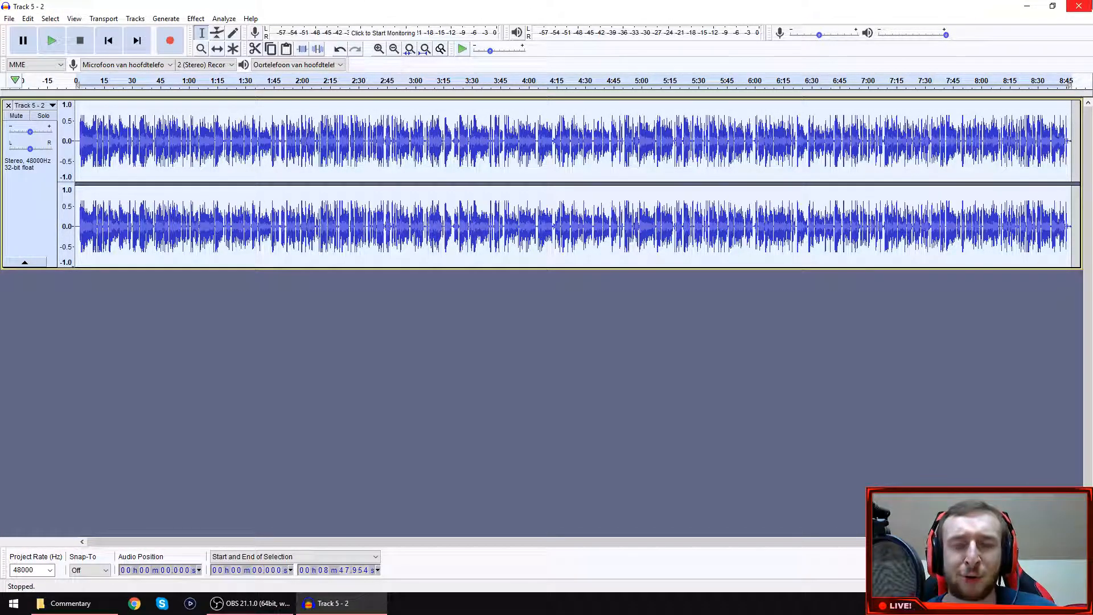
Close Audacity without saving the project and open attack of the undead.veg from the desktop in Vegas Pro.
{"action": "left_click", "coordinate": [1088, 5]}
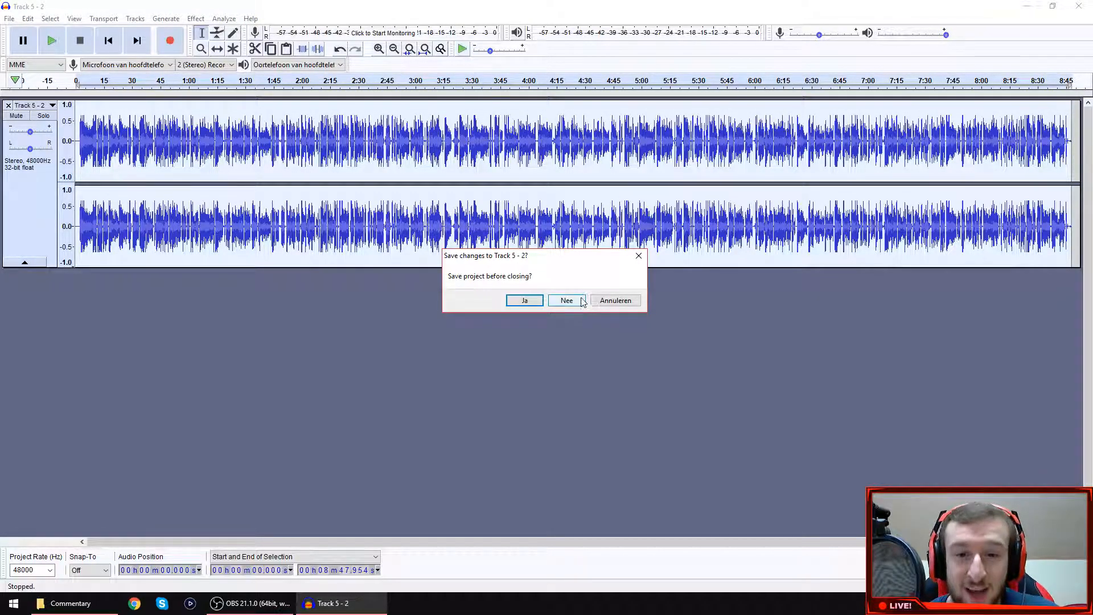
{"action": "left_click", "coordinate": [570, 302]}
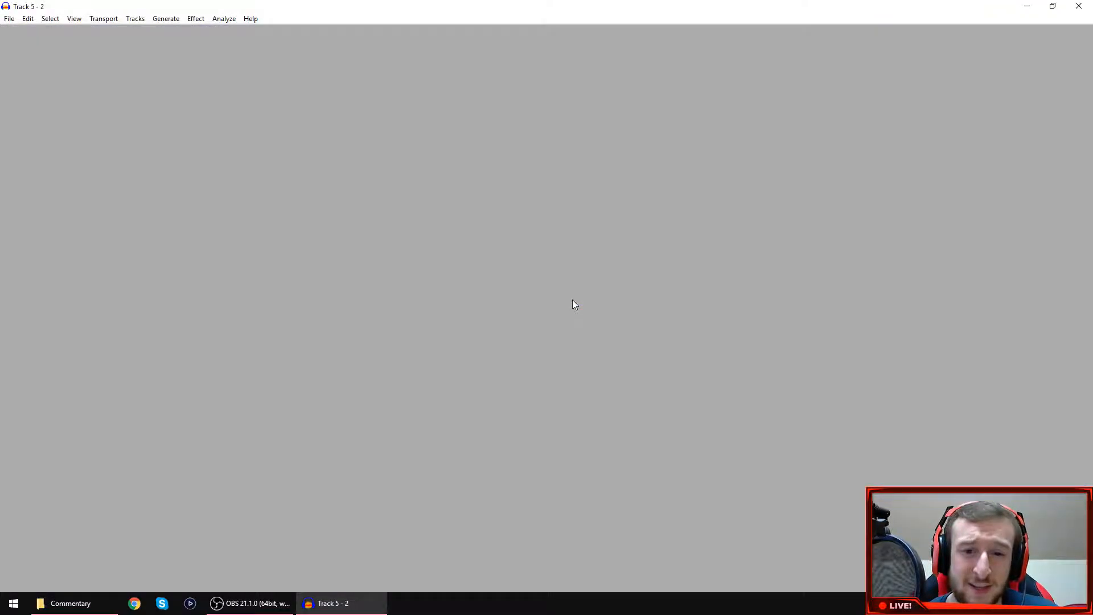
{"action": "left_click", "coordinate": [1037, 75]}
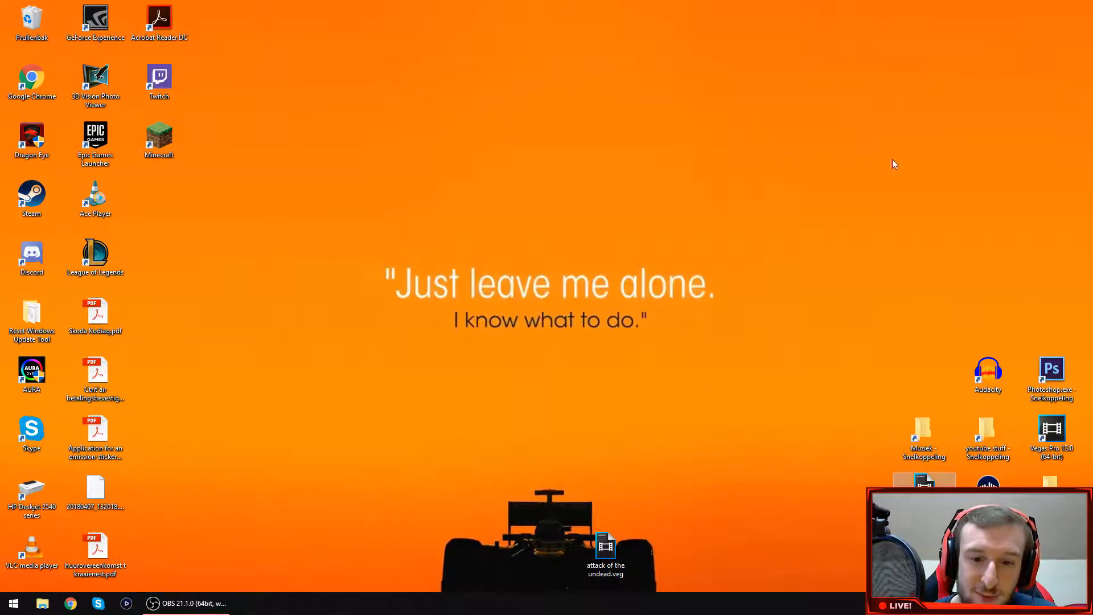
{"action": "double_click", "coordinate": [605, 548]}
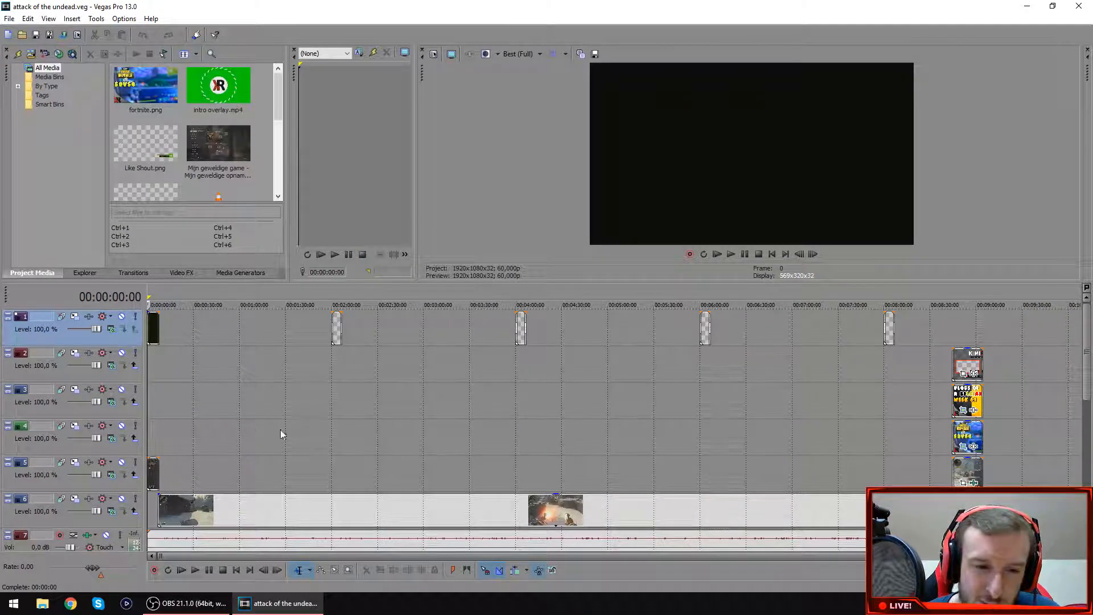
Place the playhead about one minute into the timeline and switch the gameplay clip on track 6 to Smart Resample.
{"action": "left_click", "coordinate": [245, 431]}
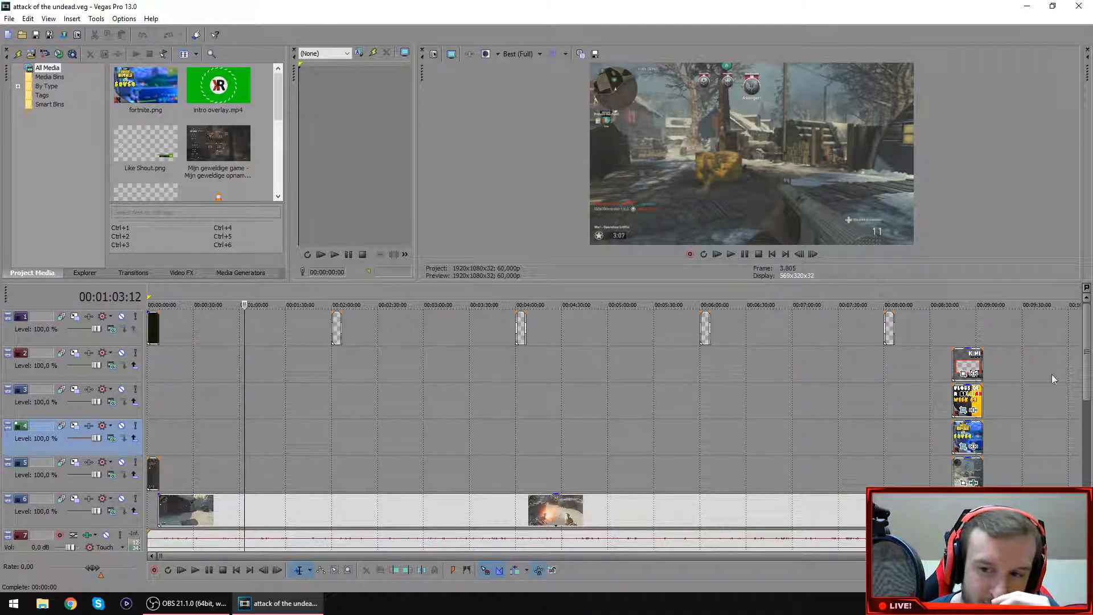
{"action": "left_click_drag", "start_coordinate": [1087, 383], "coordinate": [1090, 443]}
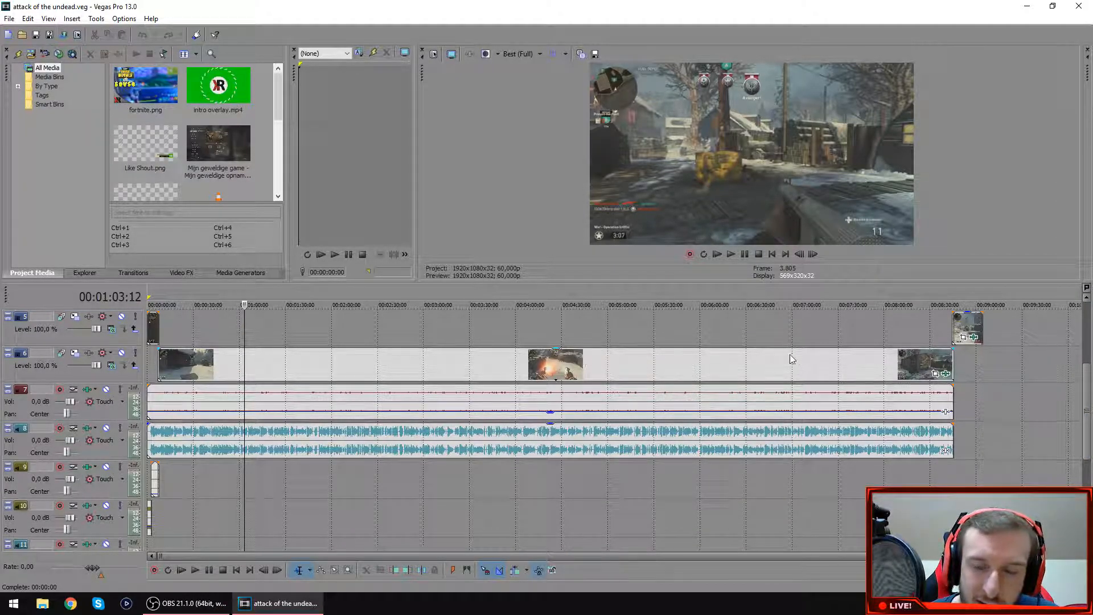
{"action": "right_click", "coordinate": [663, 355]}
{"action": "mouse_move", "coordinate": [756, 497]}
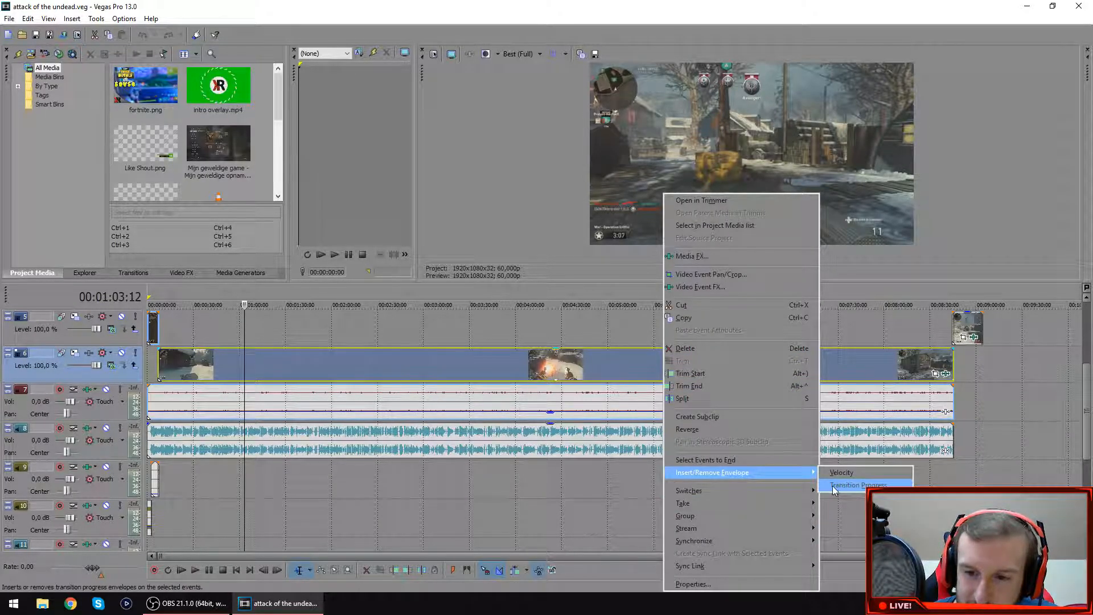
{"action": "mouse_move", "coordinate": [689, 491]}
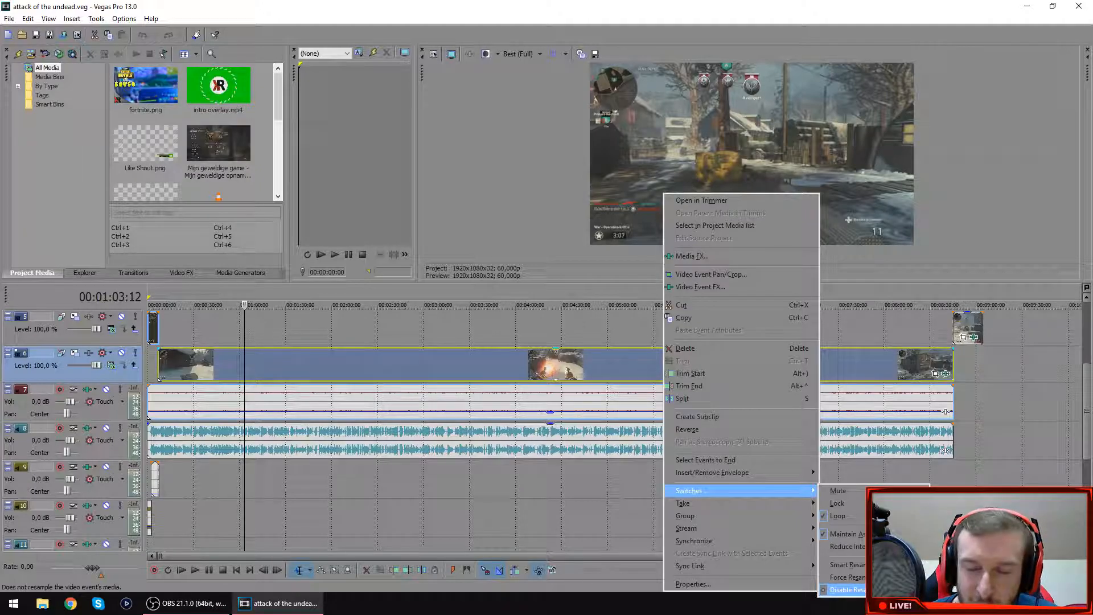
{"action": "left_click", "coordinate": [863, 569]}
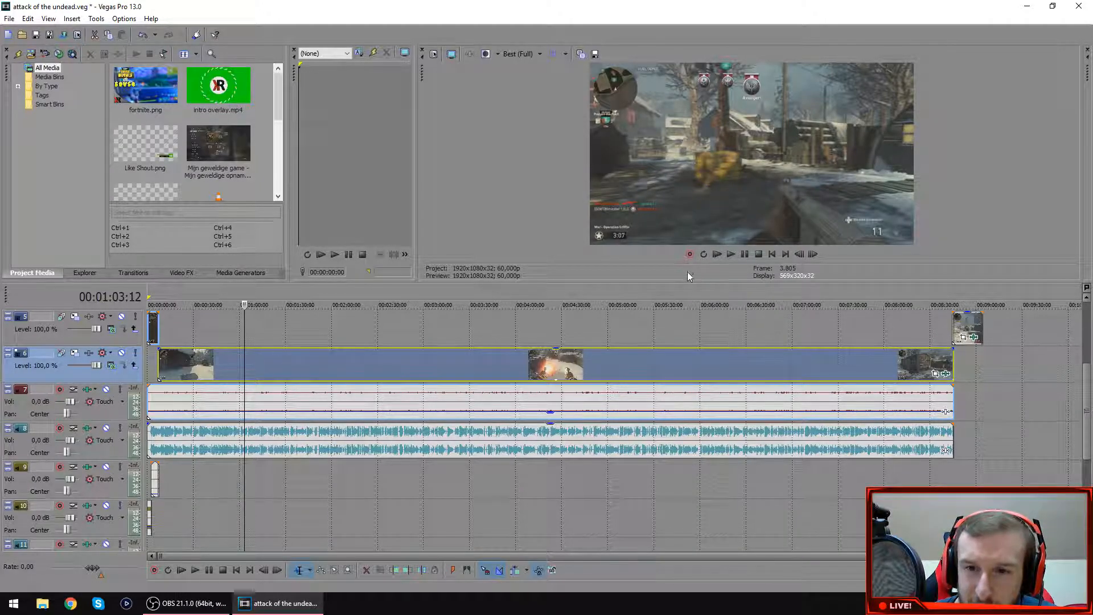
Disable resampling for the gameplay clip on track 6.
{"action": "right_click", "coordinate": [675, 363]}
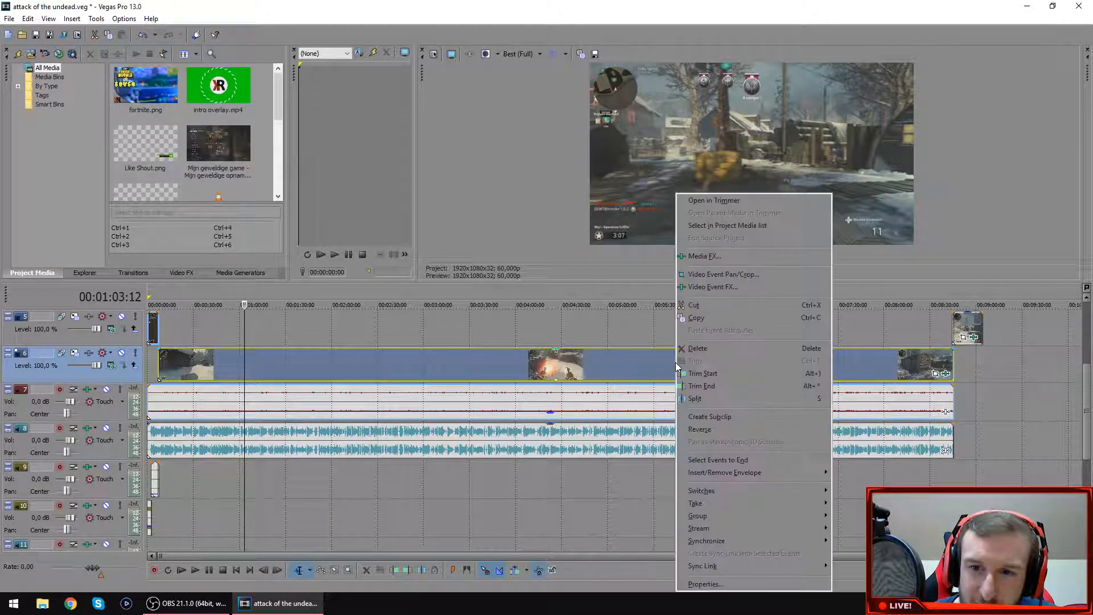
{"action": "mouse_move", "coordinate": [760, 491]}
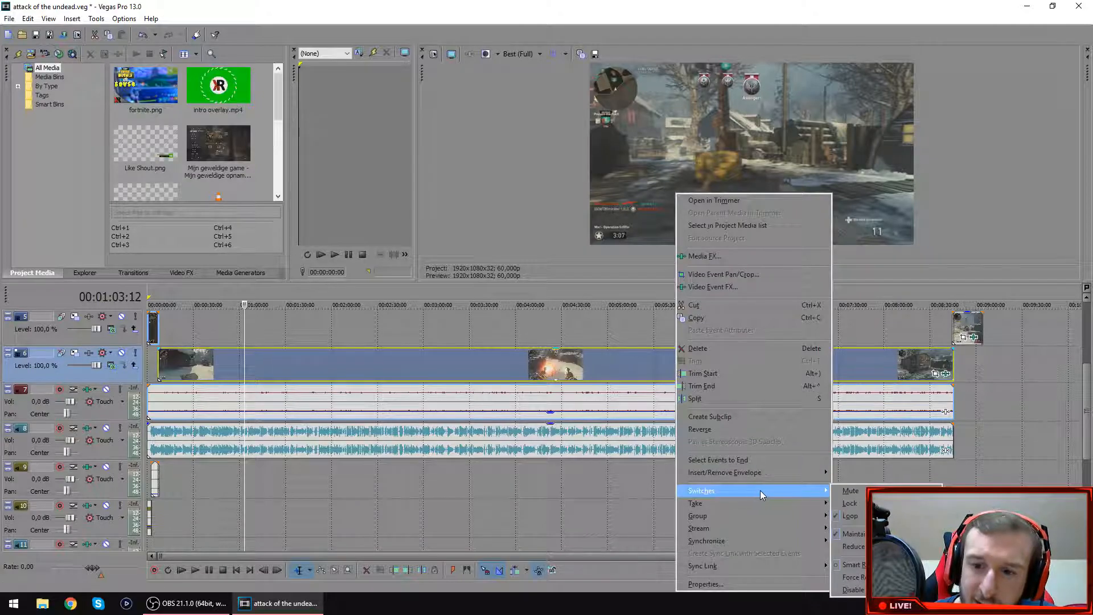
{"action": "left_click", "coordinate": [863, 589]}
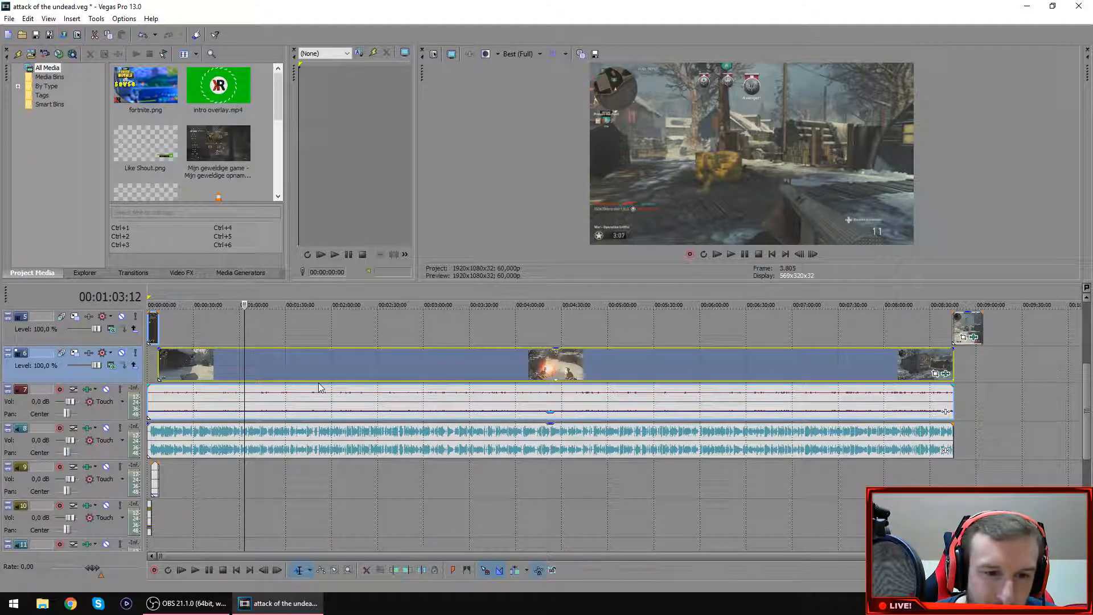
Apply the COD Colour Correction preset of Color Corrector (Secondary) to the gameplay clip on track 6, keeping the preset's settings.
{"action": "left_click", "coordinate": [192, 273]}
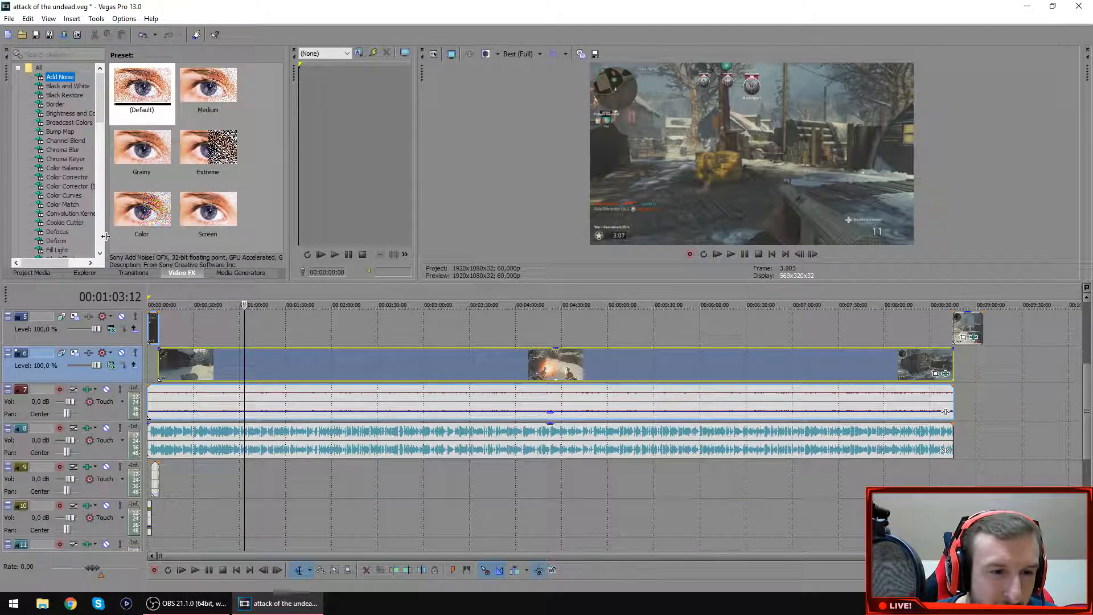
{"action": "left_click", "coordinate": [65, 186]}
{"action": "left_click", "coordinate": [221, 217]}
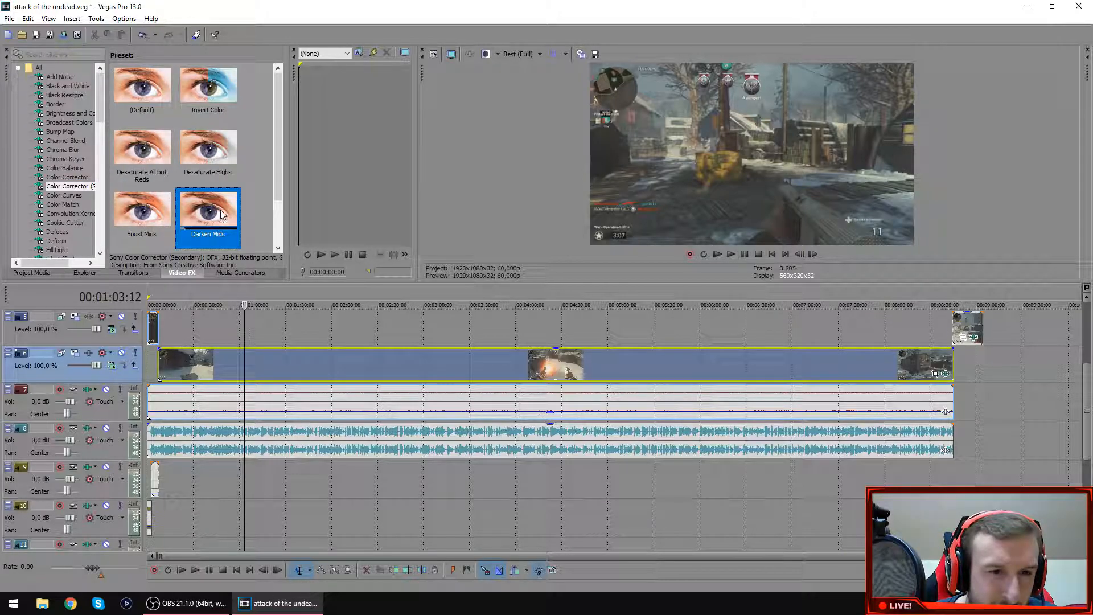
{"action": "scroll", "coordinate": [221, 216], "scroll_direction": "down", "scroll_amount": 1}
{"action": "left_click", "coordinate": [232, 209]}
{"action": "left_click_drag", "start_coordinate": [232, 209], "coordinate": [945, 380]}
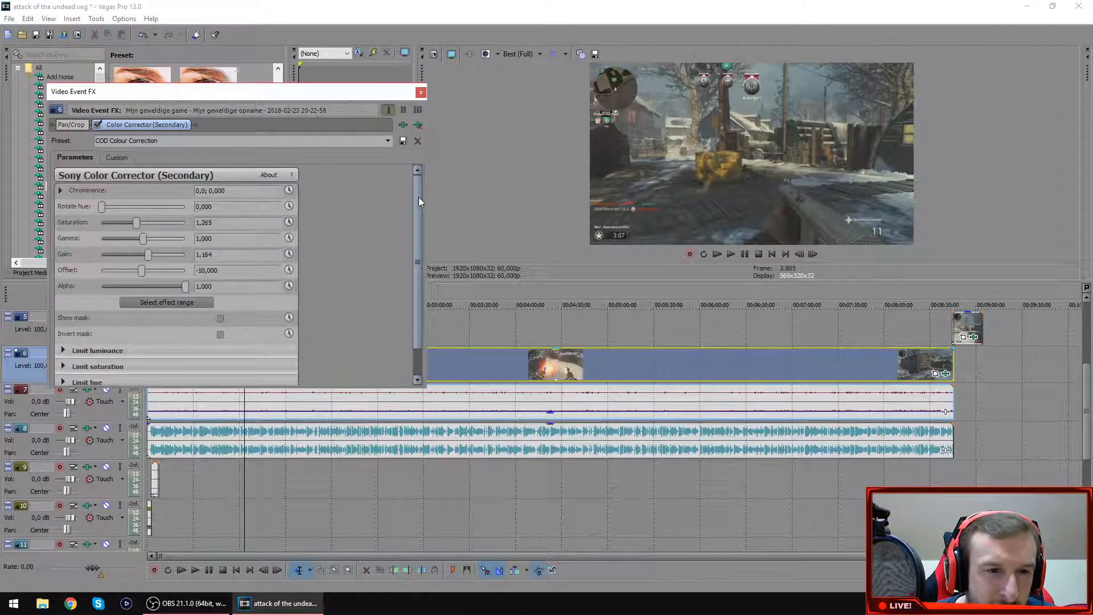
{"action": "mouse_move", "coordinate": [418, 198]}
{"action": "left_mouse_down"}
{"action": "mouse_move", "coordinate": [415, 232]}
{"action": "mouse_move", "coordinate": [405, 191]}
{"action": "left_mouse_up"}
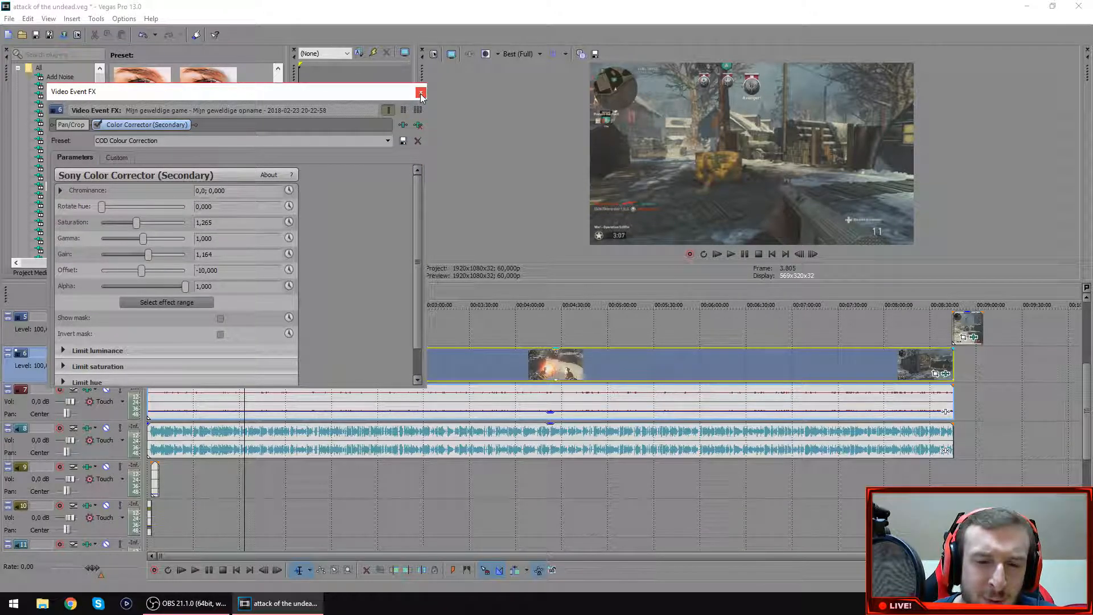
{"action": "left_click", "coordinate": [421, 94]}
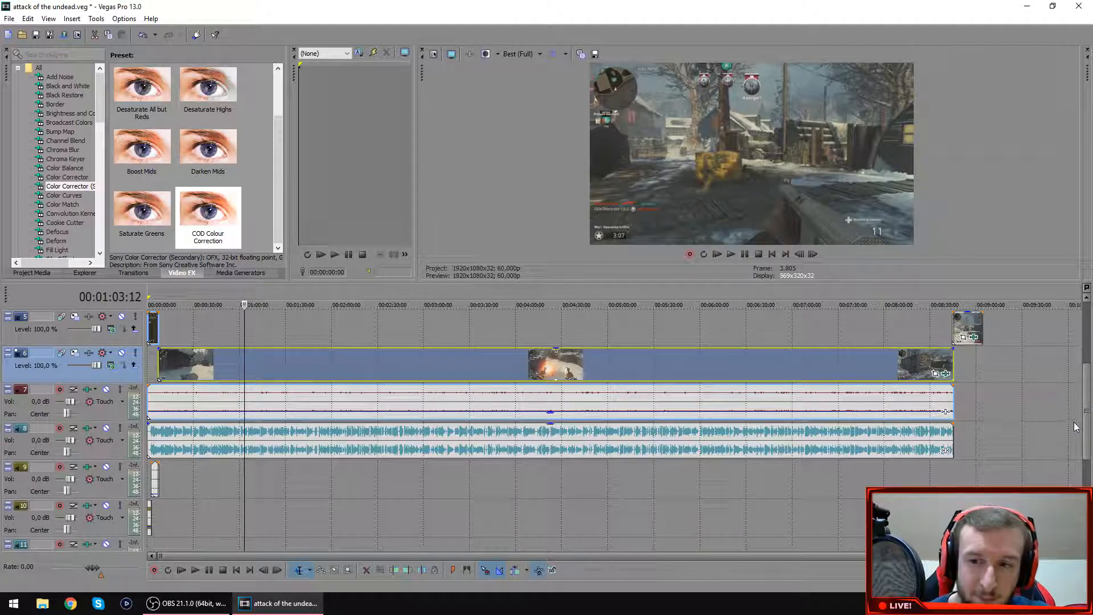
Examine the Gaussian Blur effect on the short intro clip at the start of track 5.
{"action": "scroll", "coordinate": [1074, 428], "scroll_direction": "up", "scroll_amount": 1}
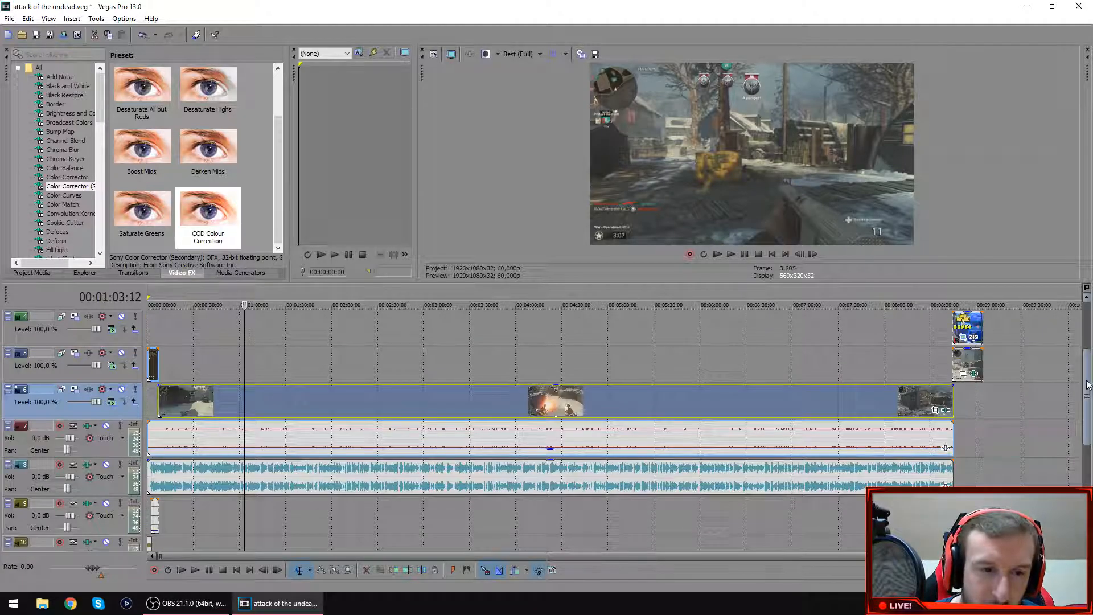
{"action": "left_click", "coordinate": [162, 345]}
{"action": "scroll", "coordinate": [189, 354], "scroll_direction": "up", "scroll_amount": 3}
{"action": "scroll", "coordinate": [189, 354], "scroll_direction": "up", "scroll_amount": 1}
{"action": "scroll", "coordinate": [77, 240], "scroll_direction": "down", "scroll_amount": 1}
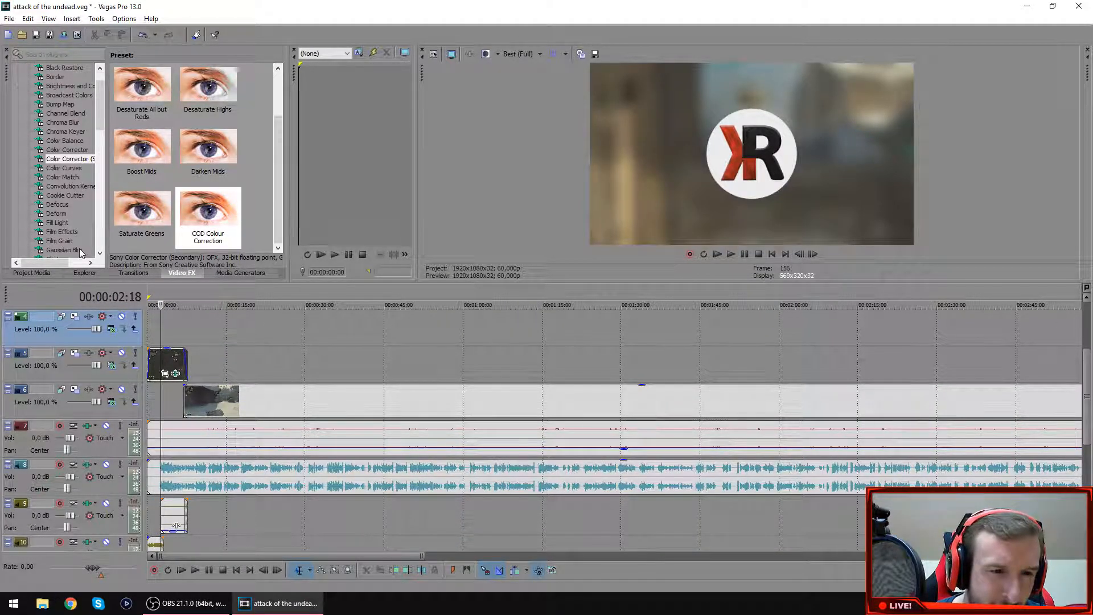
{"action": "left_click", "coordinate": [80, 250]}
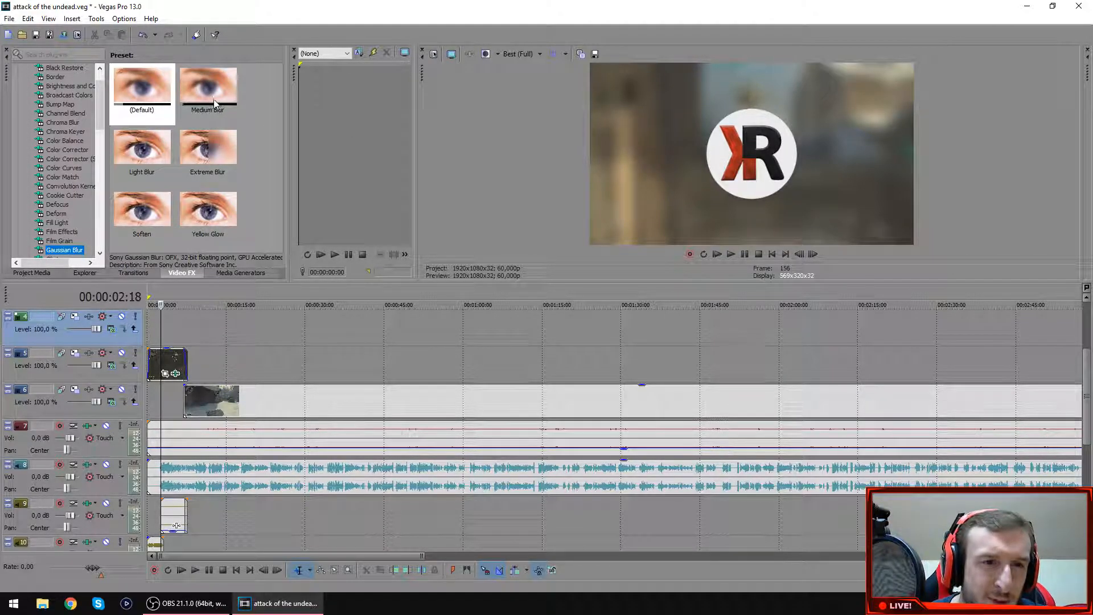
{"action": "left_click", "coordinate": [176, 375]}
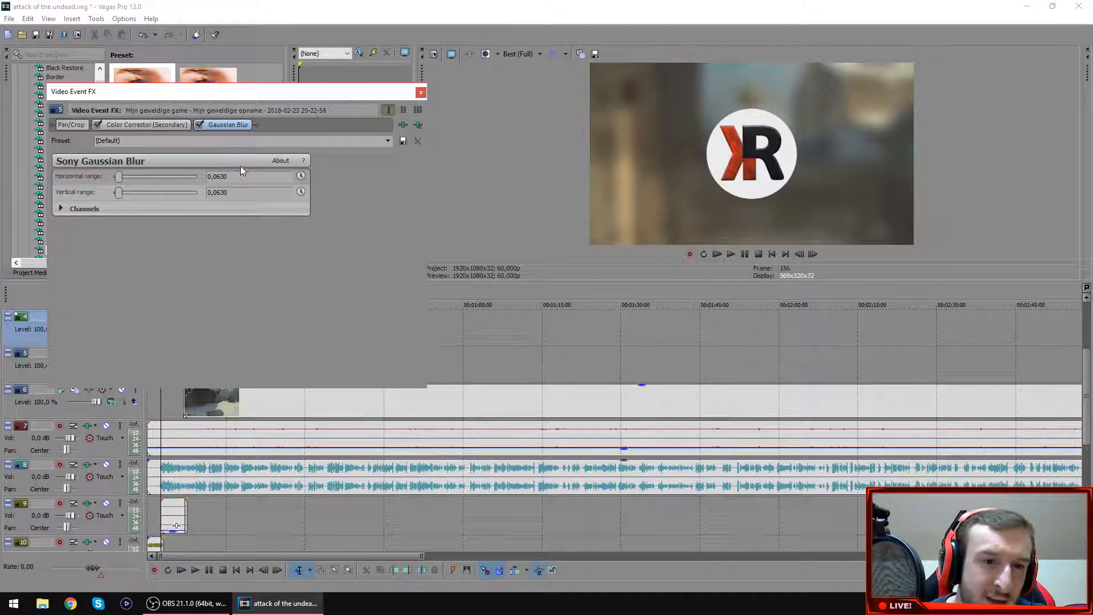
{"action": "left_click", "coordinate": [420, 93]}
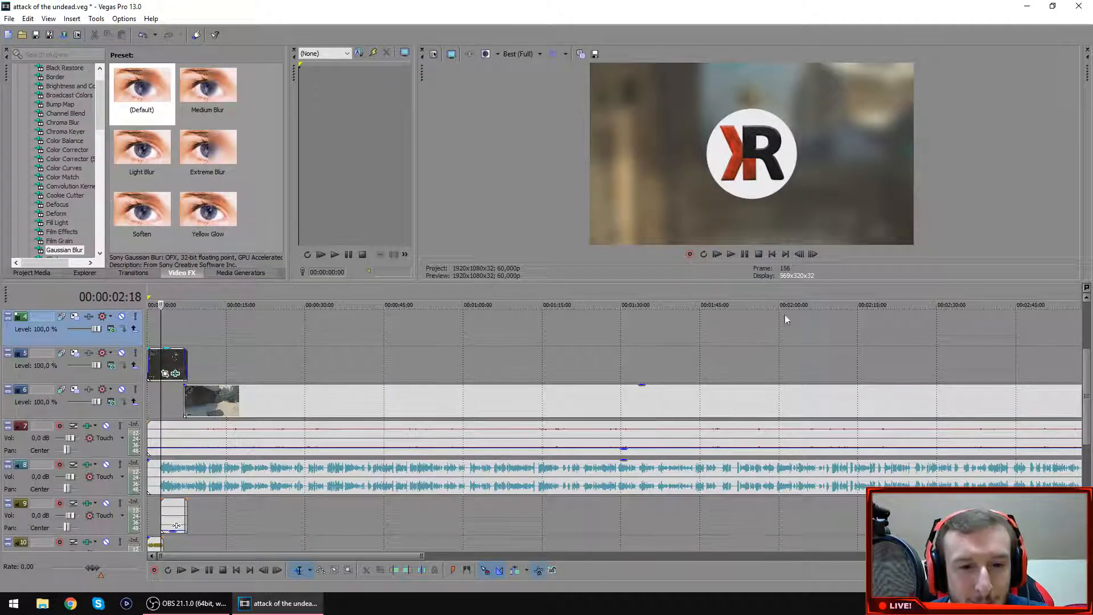
Preview the end screen where the gameplay clip on track 6 ends, with the playhead at 00:08:45:16.
{"action": "scroll", "coordinate": [405, 408], "scroll_direction": "down", "scroll_amount": 5}
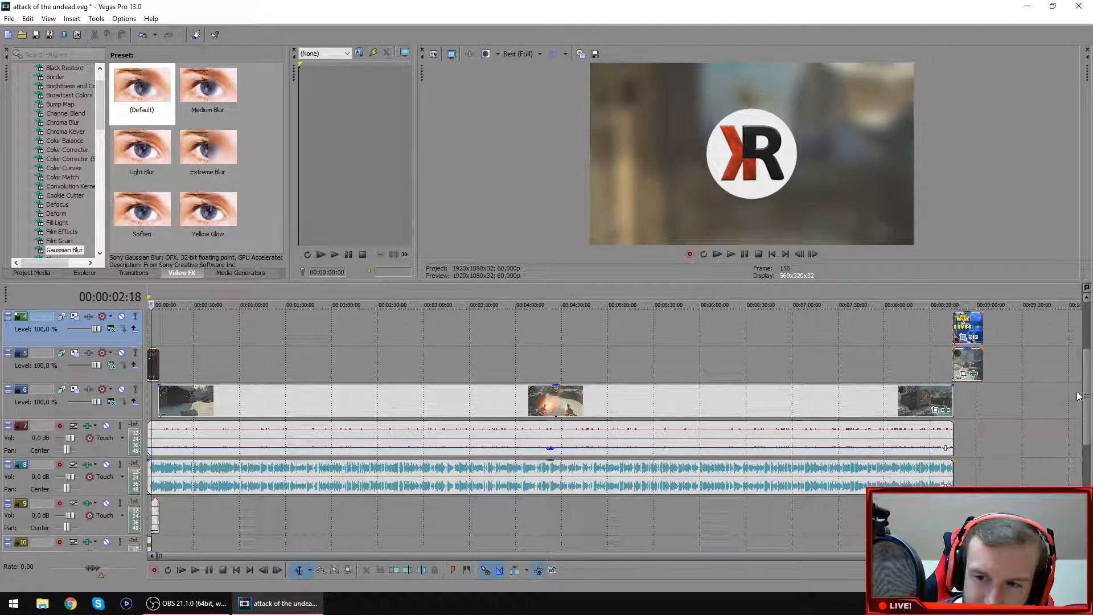
{"action": "mouse_move", "coordinate": [1088, 393]}
{"action": "left_mouse_down"}
{"action": "mouse_move", "coordinate": [1090, 363]}
{"action": "mouse_move", "coordinate": [1088, 381]}
{"action": "left_mouse_up"}
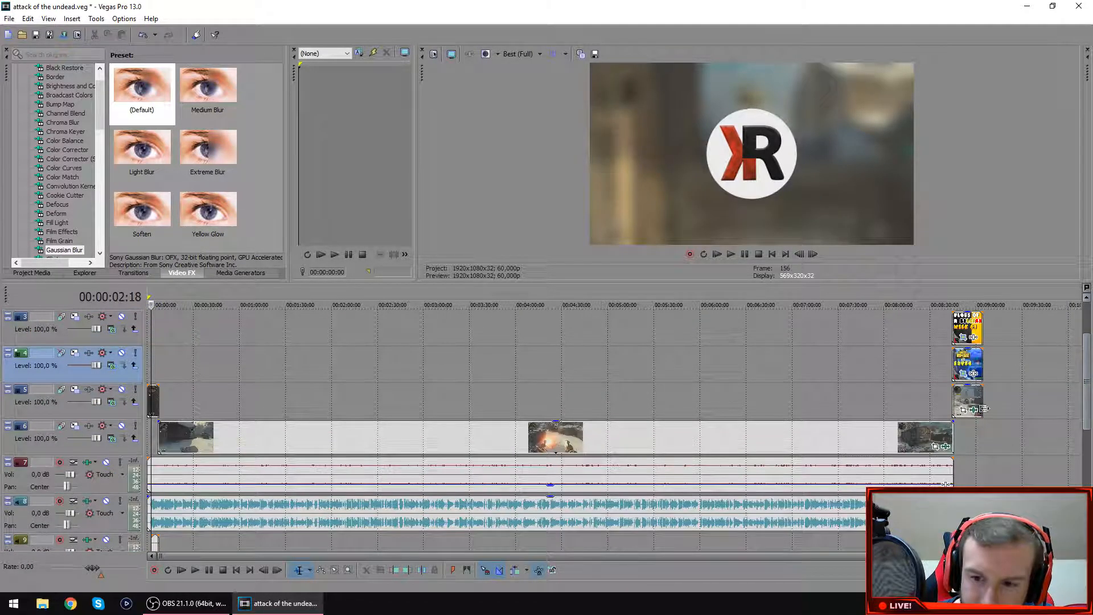
{"action": "left_click", "coordinate": [959, 431]}
{"action": "scroll", "coordinate": [824, 455], "scroll_direction": "up", "scroll_amount": 8}
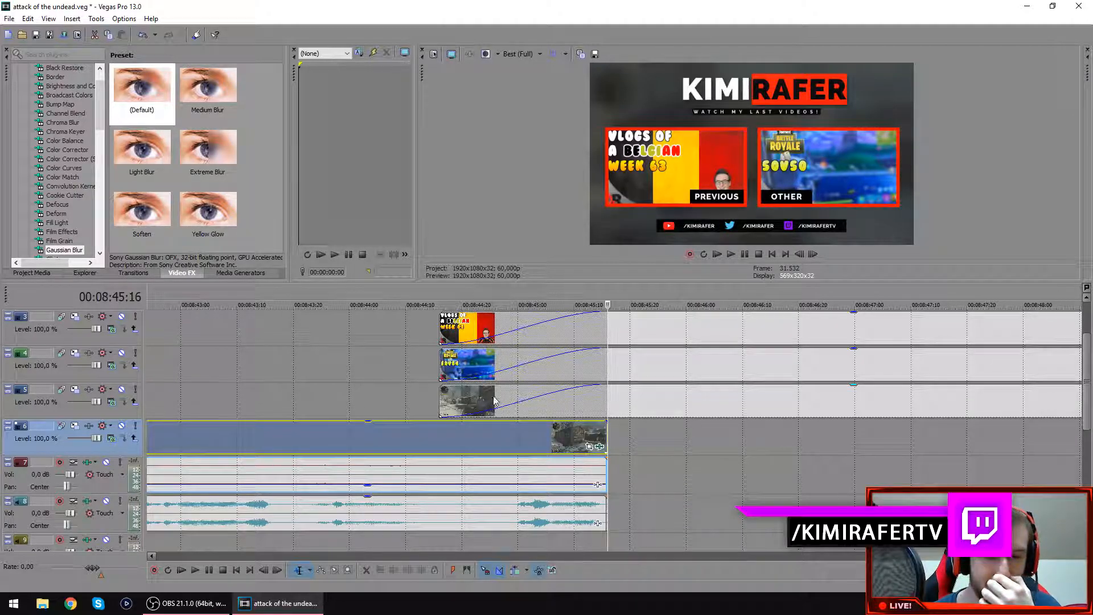
Preview the fade from the gameplay clip on track 6 into the end screen, starting at 00:08:44:16.
{"action": "left_click", "coordinate": [475, 401]}
{"action": "scroll", "coordinate": [403, 460], "scroll_direction": "down", "scroll_amount": 10}
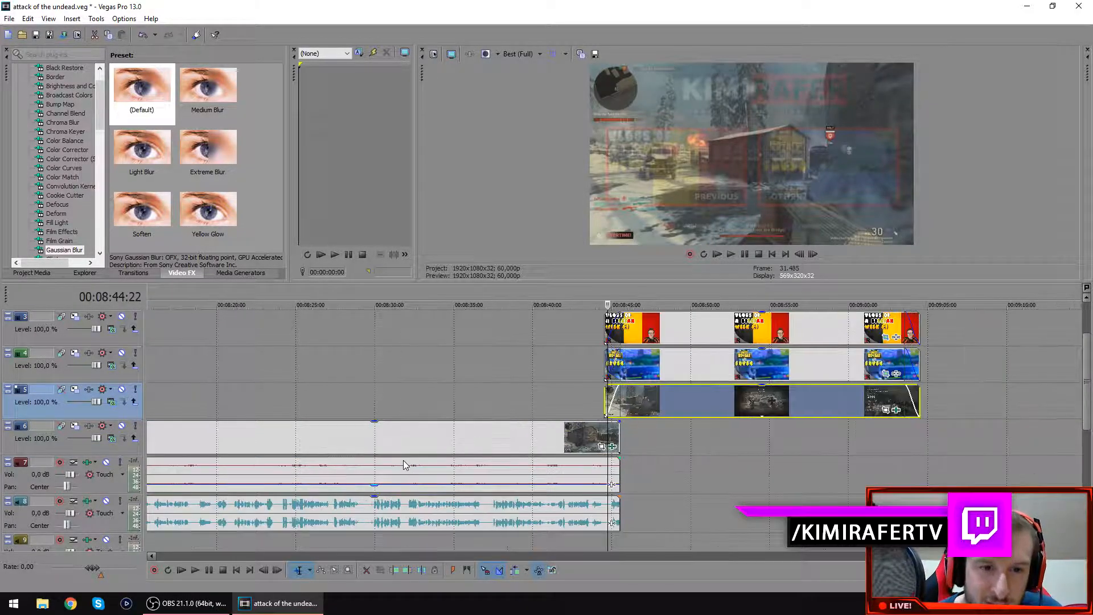
{"action": "left_click", "coordinate": [166, 405]}
{"action": "scroll", "coordinate": [166, 404], "scroll_direction": "up", "scroll_amount": 10}
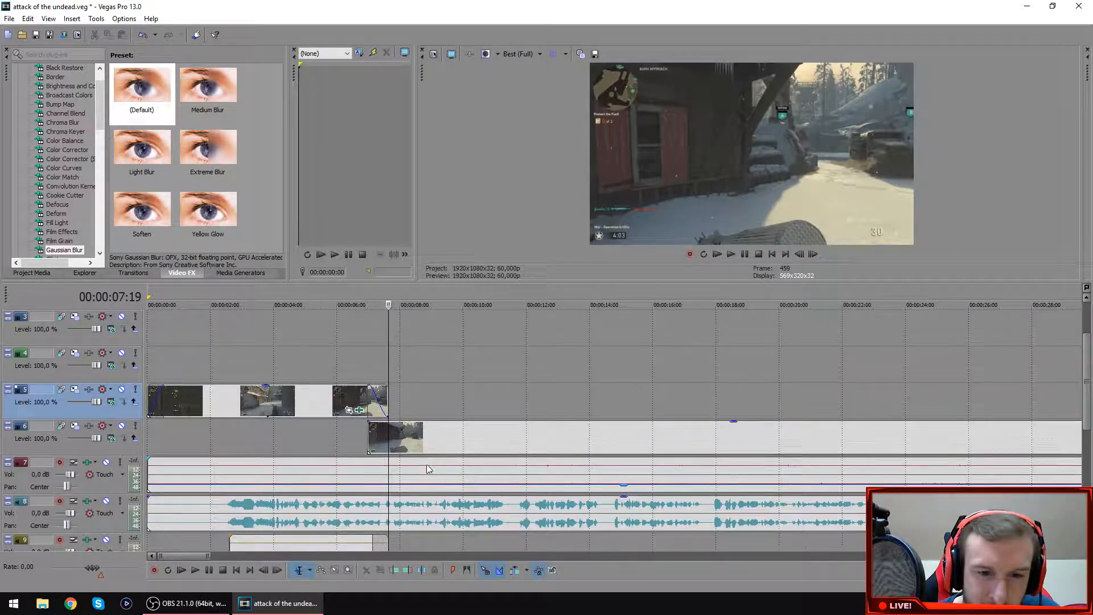
{"action": "scroll", "coordinate": [691, 431], "scroll_direction": "down", "scroll_amount": 10}
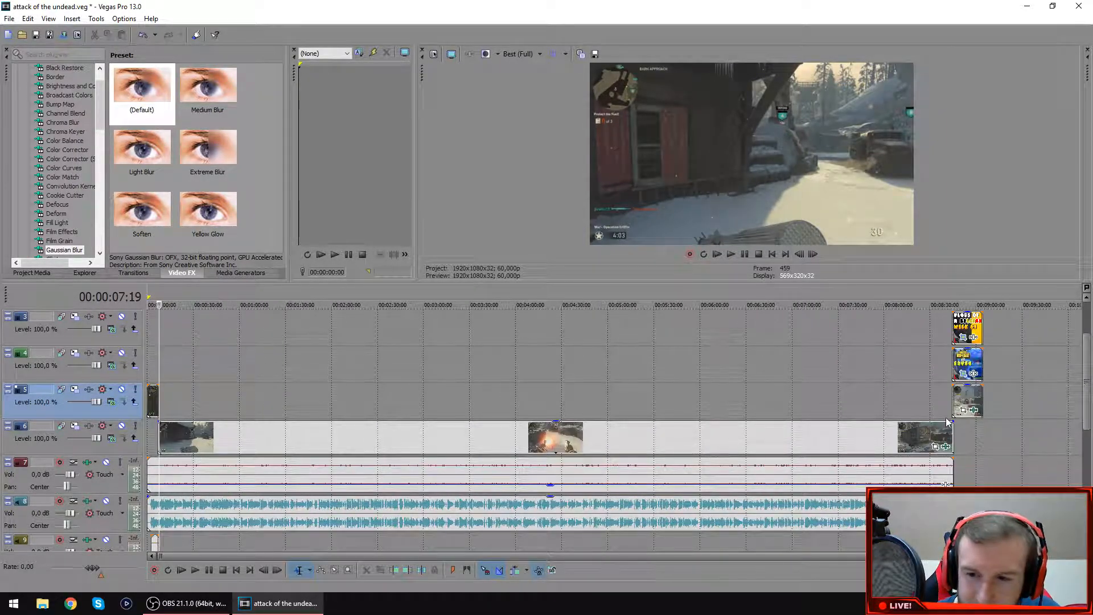
{"action": "left_click", "coordinate": [946, 422]}
{"action": "scroll", "coordinate": [946, 424], "scroll_direction": "up", "scroll_amount": 10}
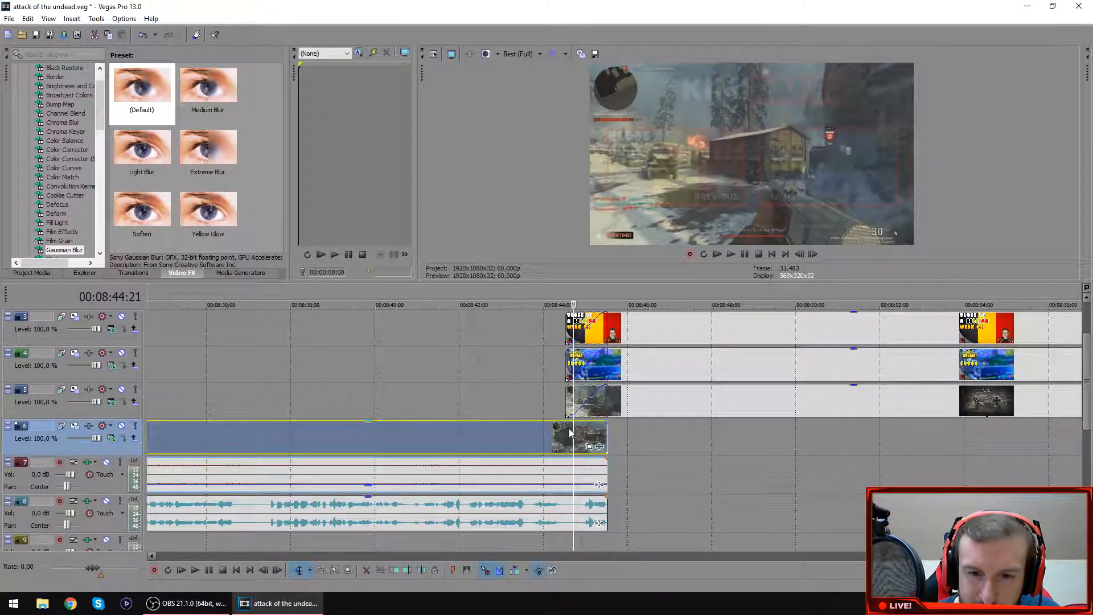
{"action": "left_click", "coordinate": [566, 433]}
{"action": "left_click", "coordinate": [812, 256]}
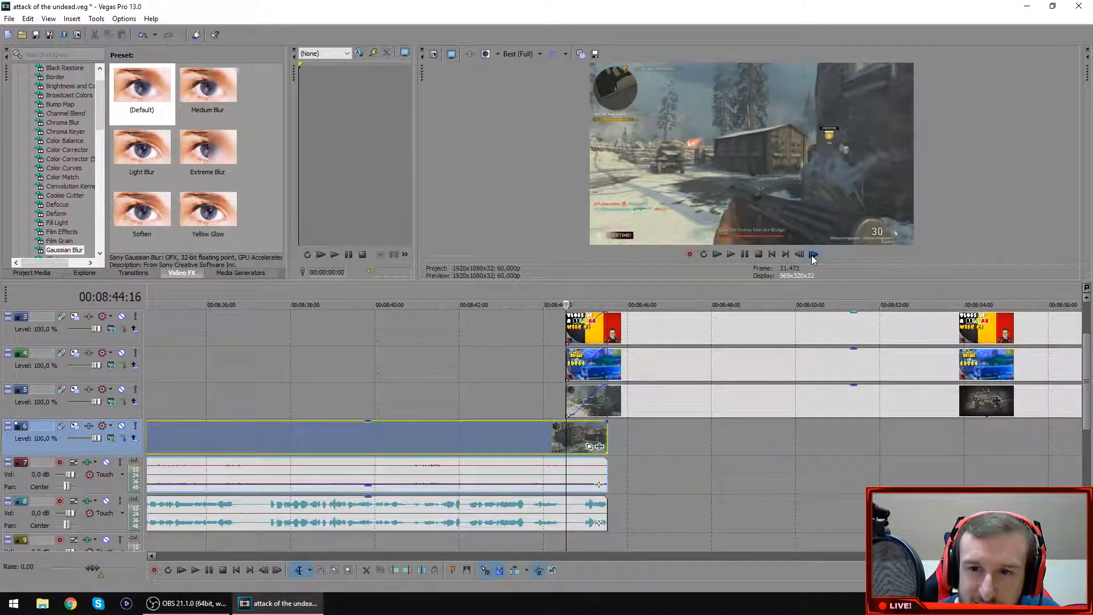
{"action": "left_click", "coordinate": [812, 256]}
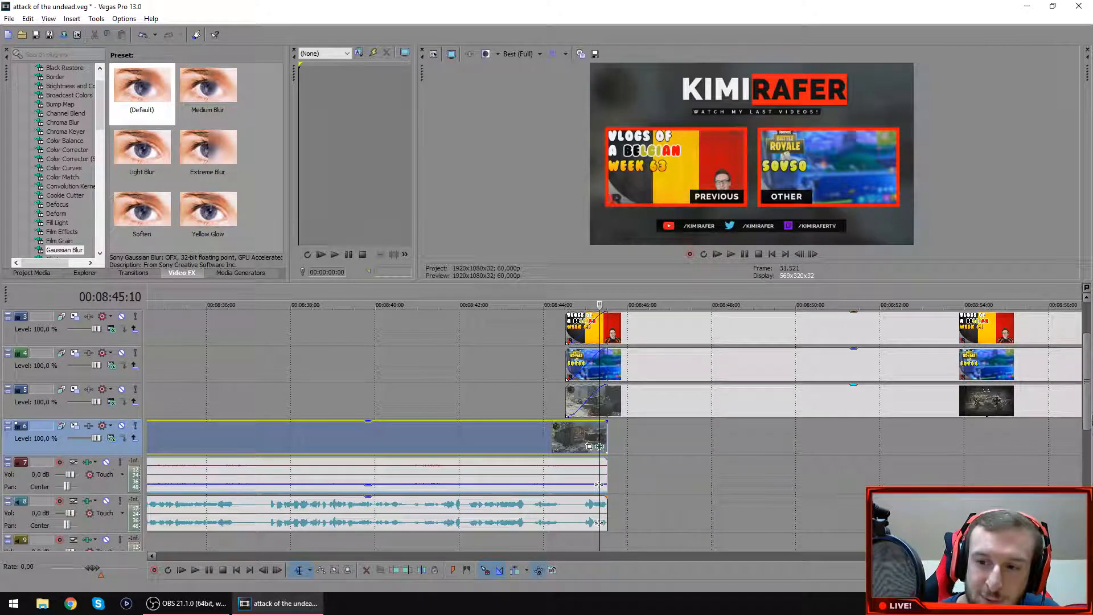
Examine the end screen overlay on track 2 at 00:08:46:24 together with its two video thumbnail clips.
{"action": "scroll", "coordinate": [1088, 398], "scroll_direction": "up", "scroll_amount": 1}
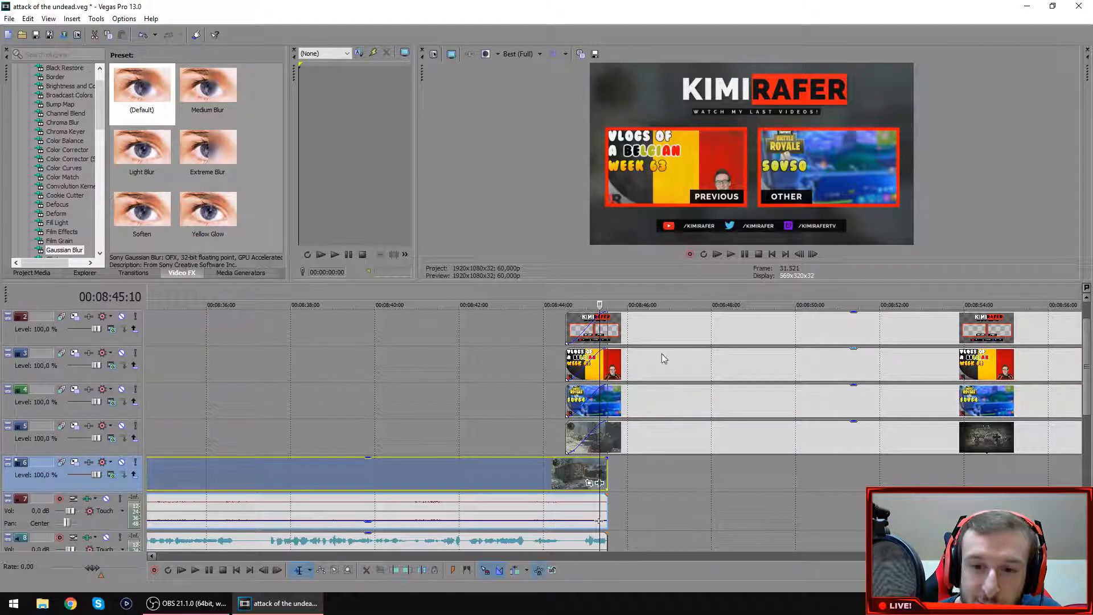
{"action": "left_click", "coordinate": [660, 340]}
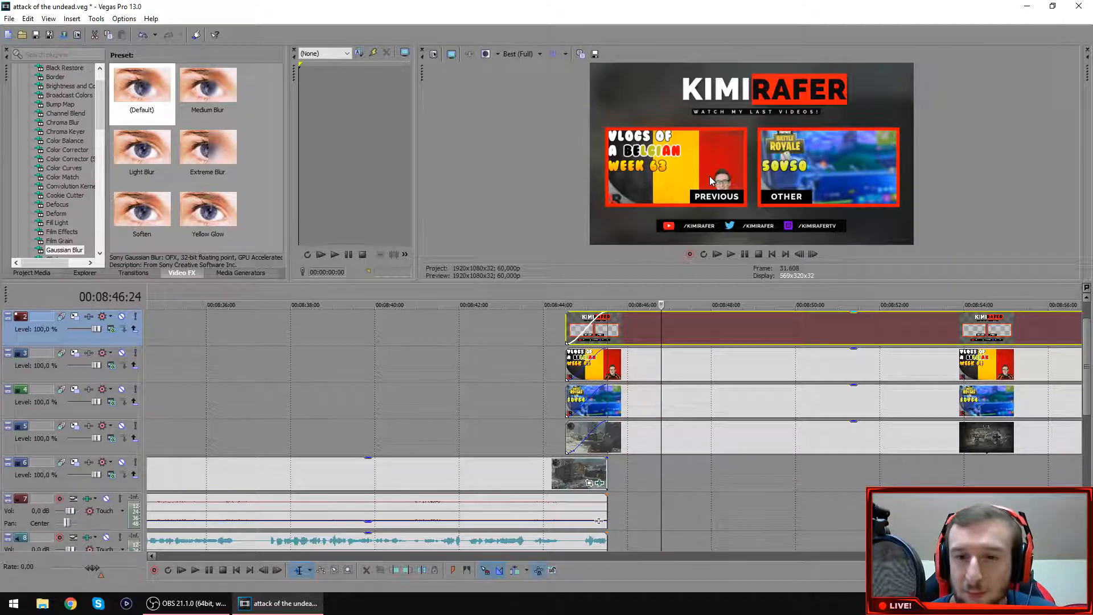
{"action": "scroll", "coordinate": [653, 411], "scroll_direction": "down", "scroll_amount": 5}
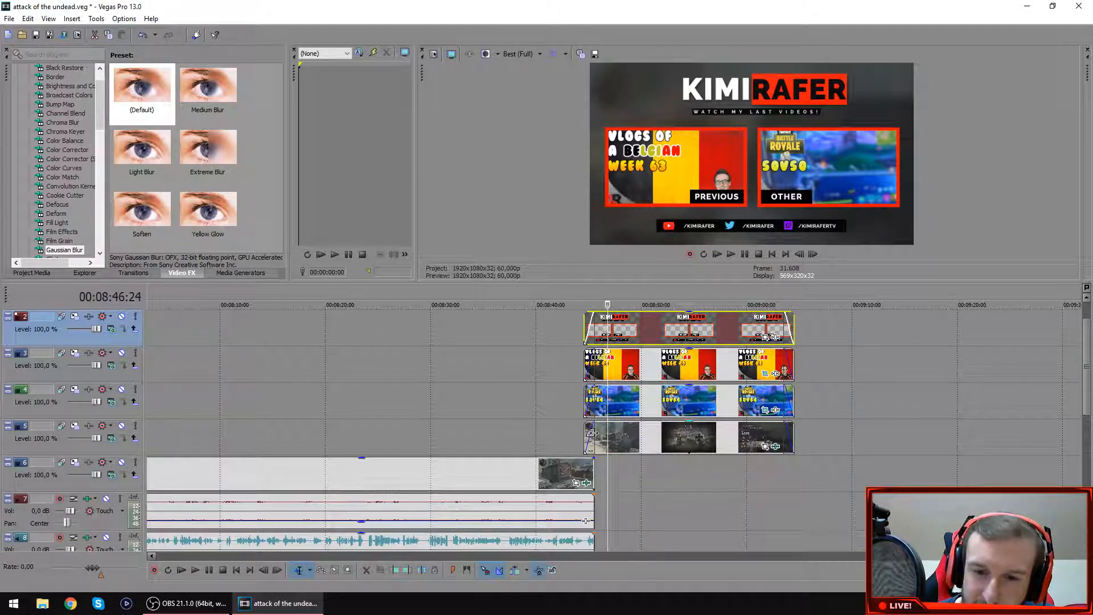
Examine the audio clip beneath the end screen on track 11 and return to the video tracks.
{"action": "left_click", "coordinate": [798, 473]}
{"action": "scroll", "coordinate": [1085, 354], "scroll_direction": "down", "scroll_amount": 5}
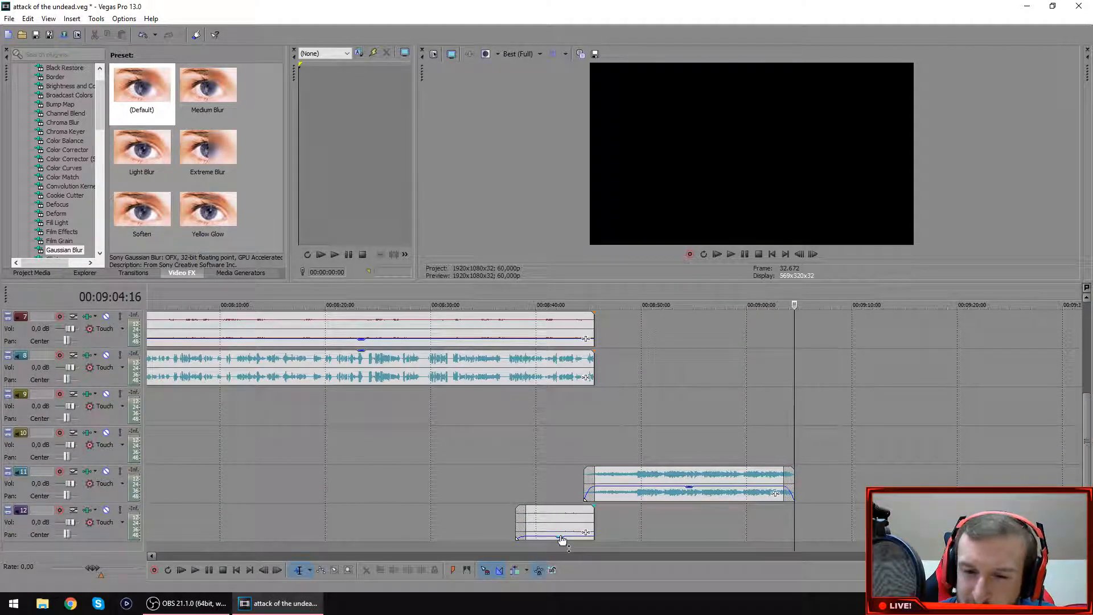
{"action": "left_click_drag", "start_coordinate": [692, 488], "coordinate": [693, 489]}
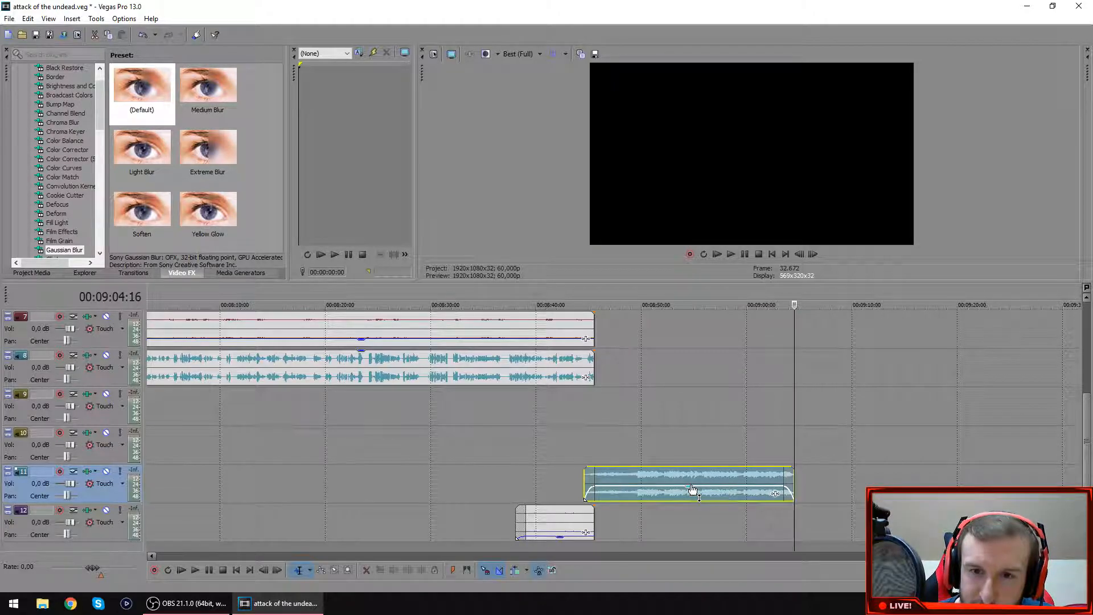
{"action": "left_click", "coordinate": [714, 373]}
{"action": "left_click_drag", "start_coordinate": [1086, 438], "coordinate": [1083, 359]}
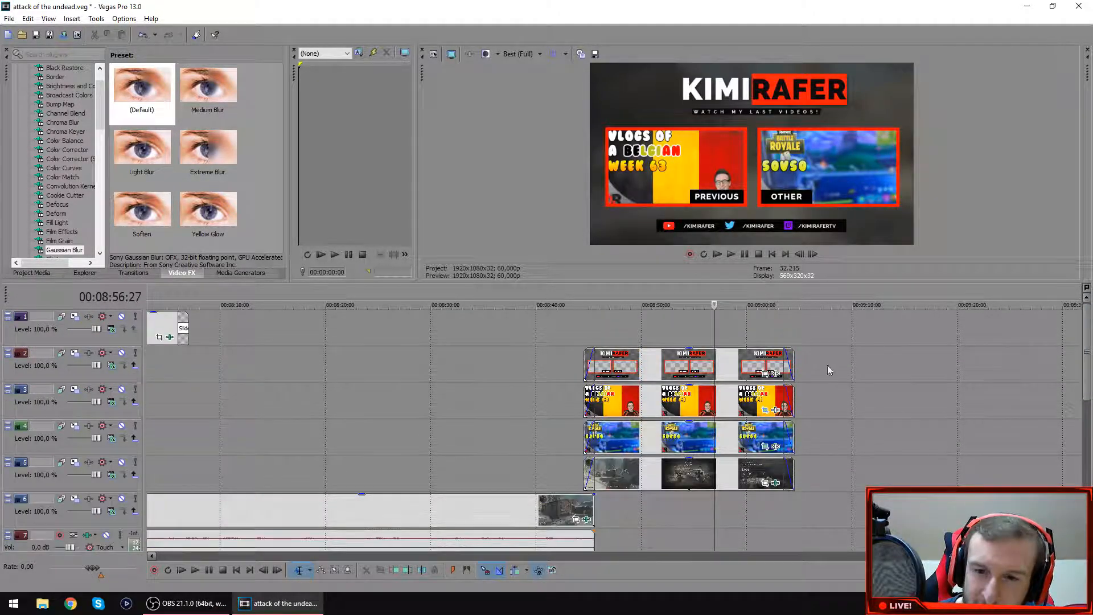
Select all events across the whole project and open the custom settings of the Youtube 1080p60 render template.
{"action": "scroll", "coordinate": [491, 384], "scroll_direction": "down", "scroll_amount": 5}
{"action": "left_click", "coordinate": [985, 333]}
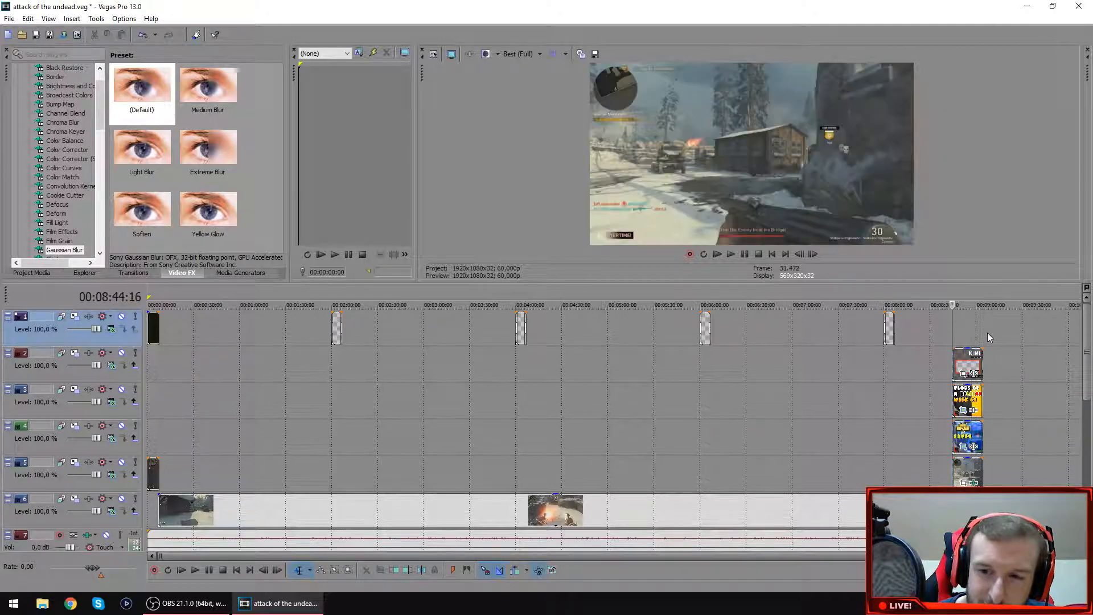
{"action": "key", "text": "ctrl+a"}
{"action": "left_click", "coordinate": [9, 19]}
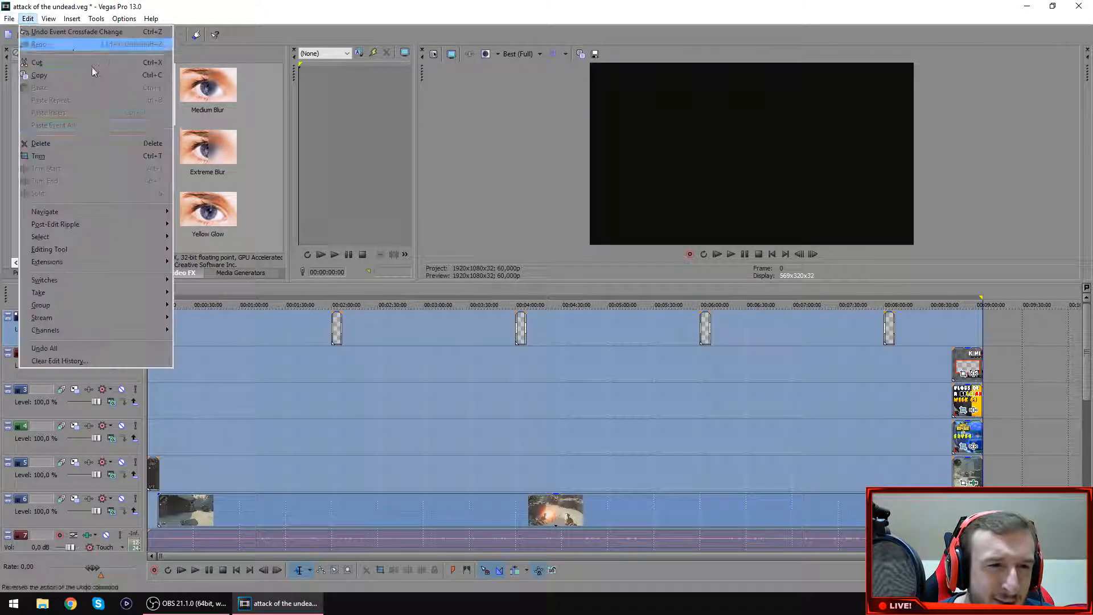
{"action": "left_click", "coordinate": [41, 105]}
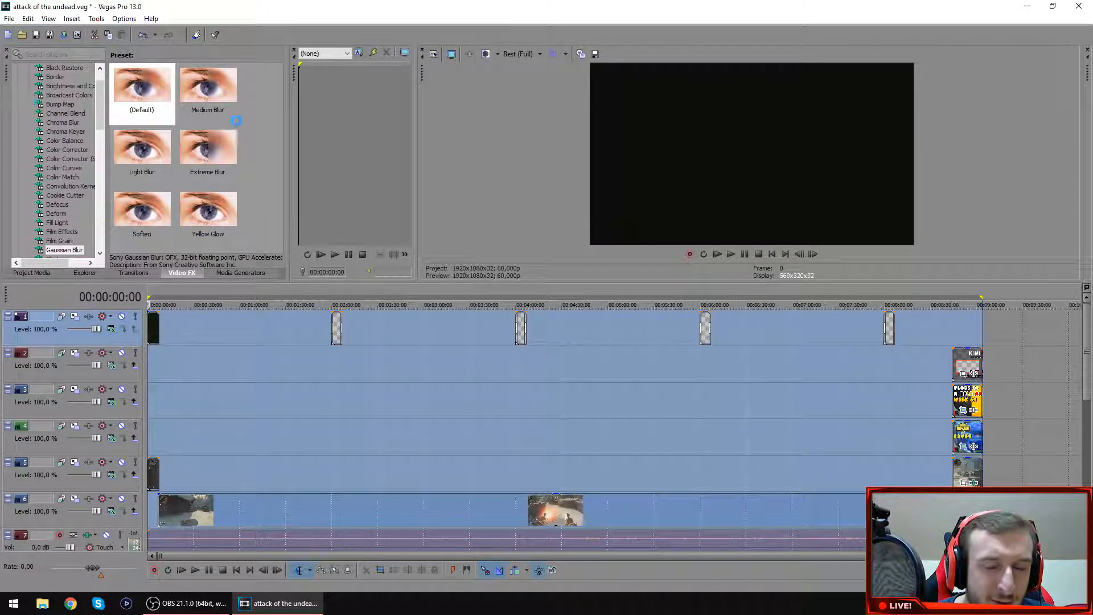
{"action": "left_click", "coordinate": [308, 288]}
{"action": "left_click", "coordinate": [297, 305]}
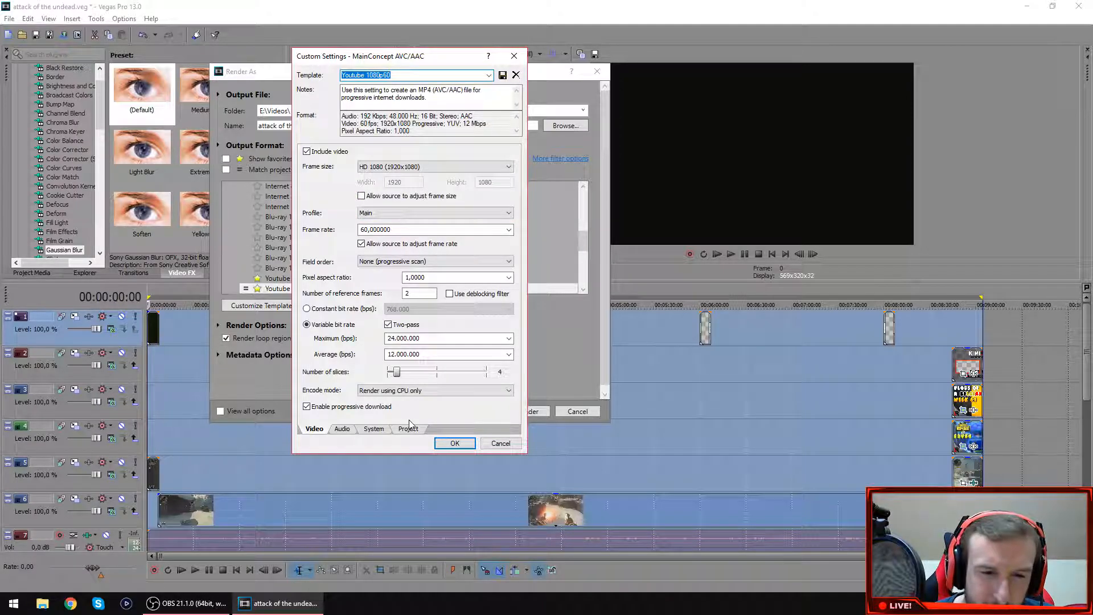
Examine the template's audio, system, project and video render settings, and leave without changing them or rendering.
{"action": "left_click", "coordinate": [343, 430]}
{"action": "left_click", "coordinate": [372, 430]}
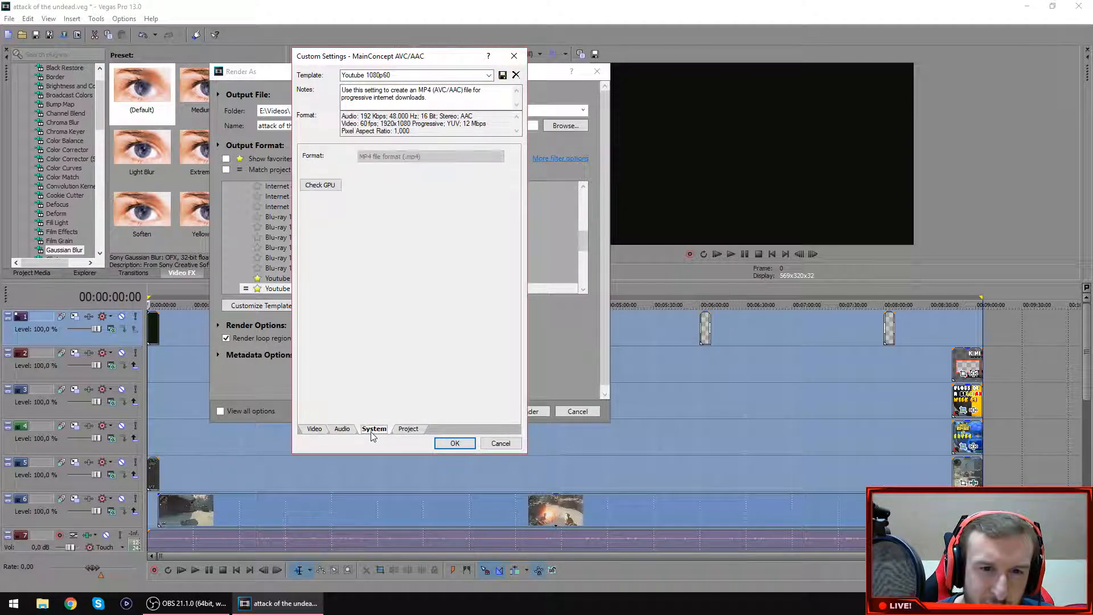
{"action": "left_click", "coordinate": [402, 430]}
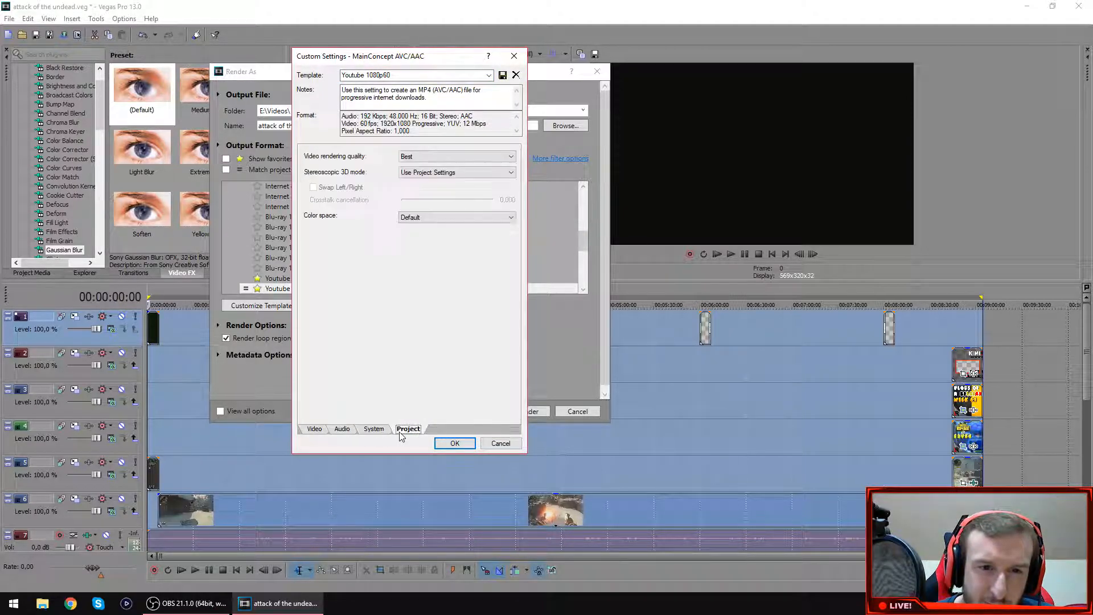
{"action": "left_click", "coordinate": [314, 430]}
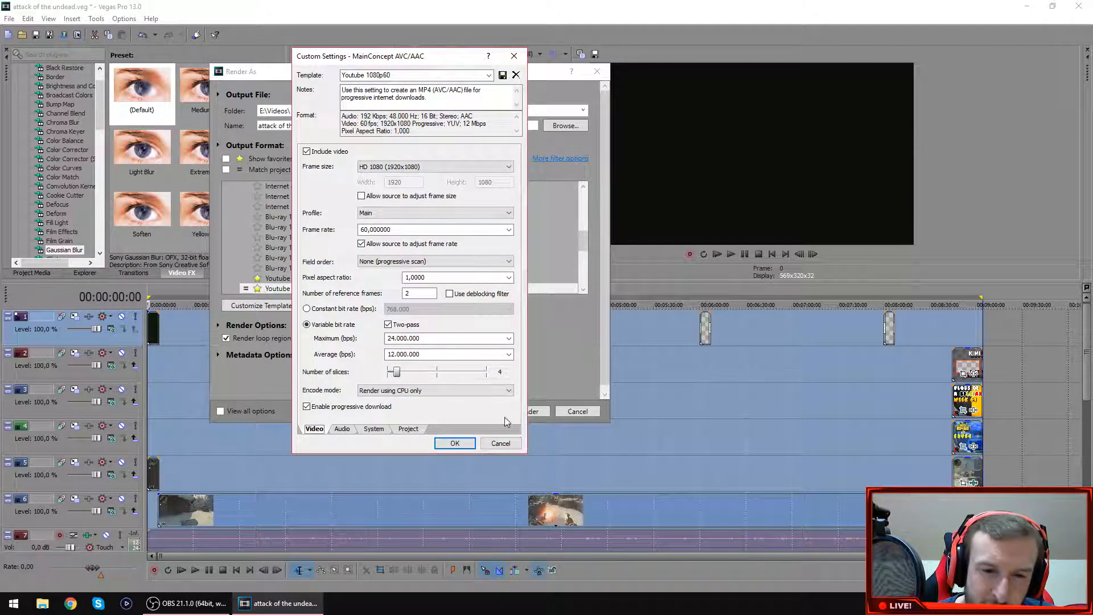
{"action": "left_click", "coordinate": [511, 443]}
{"action": "left_click", "coordinate": [586, 413]}
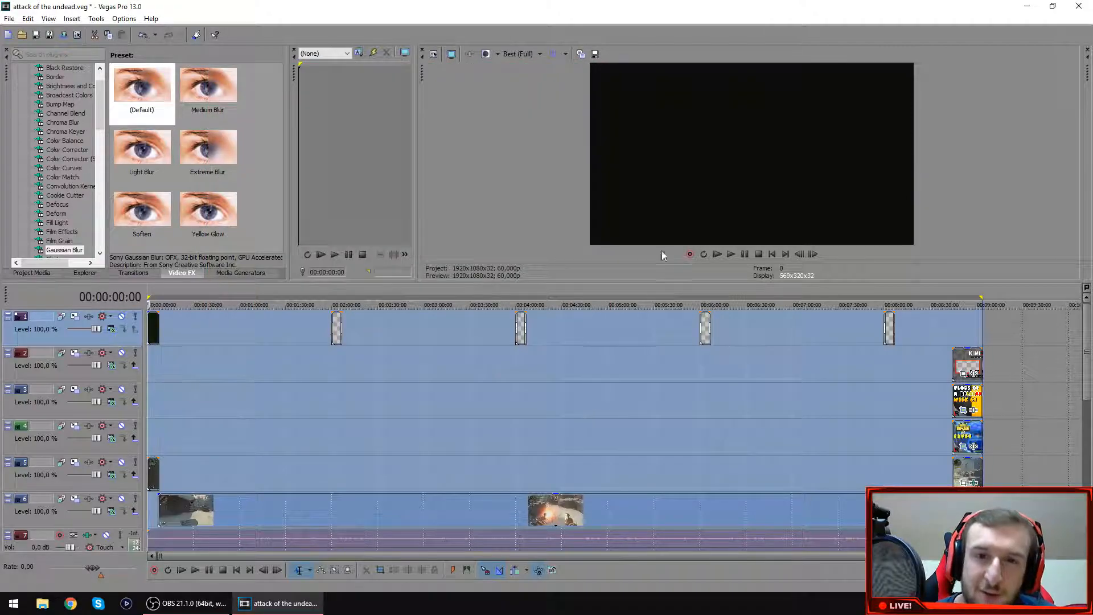
Close Vegas Pro without saving the project and locate attack of the undead.mp4 in the Video's folder.
{"action": "left_click", "coordinate": [1078, 5]}
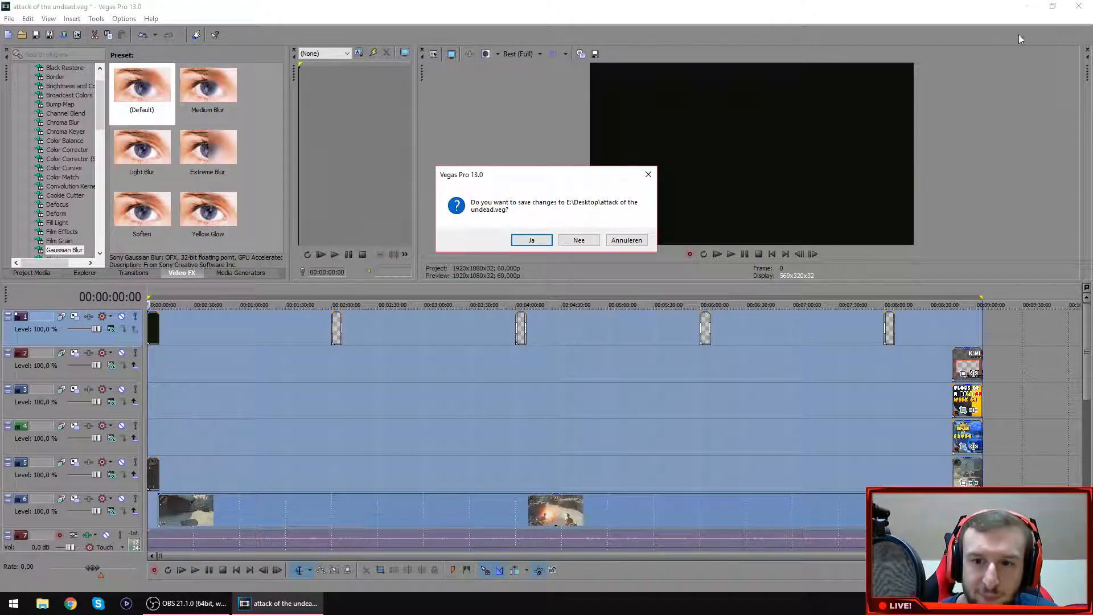
{"action": "left_click", "coordinate": [577, 242]}
{"action": "double_click", "coordinate": [1051, 494]}
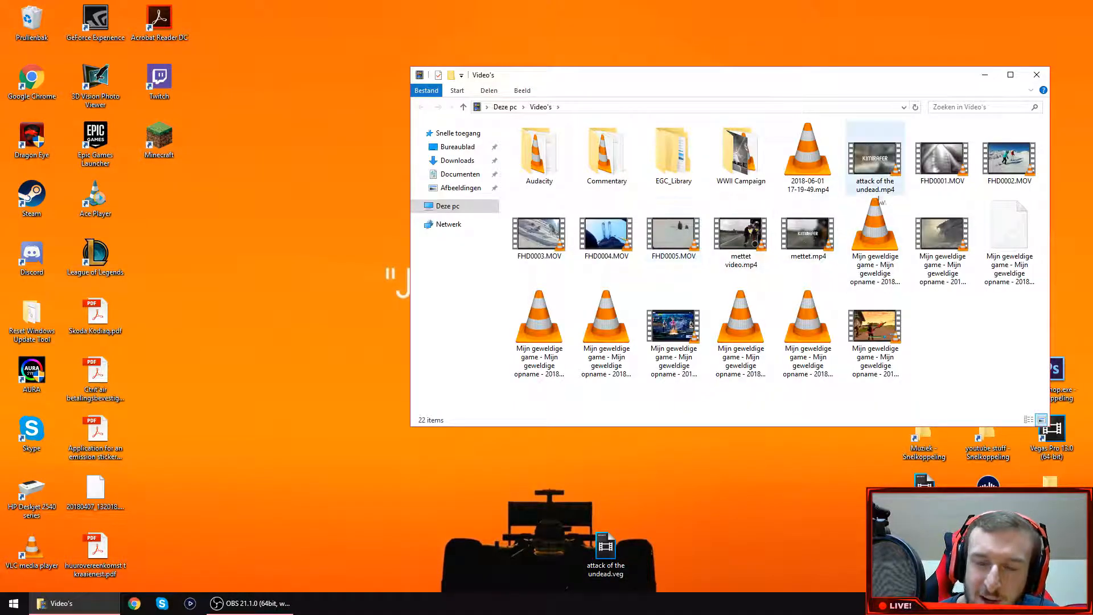
{"action": "left_click", "coordinate": [893, 165]}
{"action": "left_click", "coordinate": [1037, 75]}
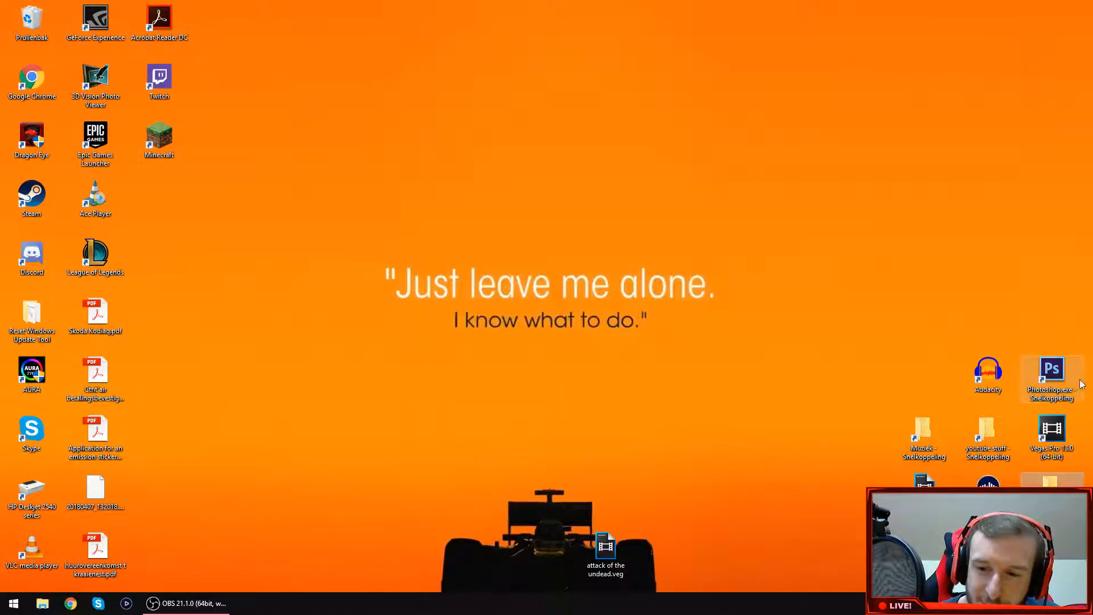
Open the thumbnails folder inside youtube stuff and view the gameplay screenshot Image2.jpg.
{"action": "double_click", "coordinate": [997, 441]}
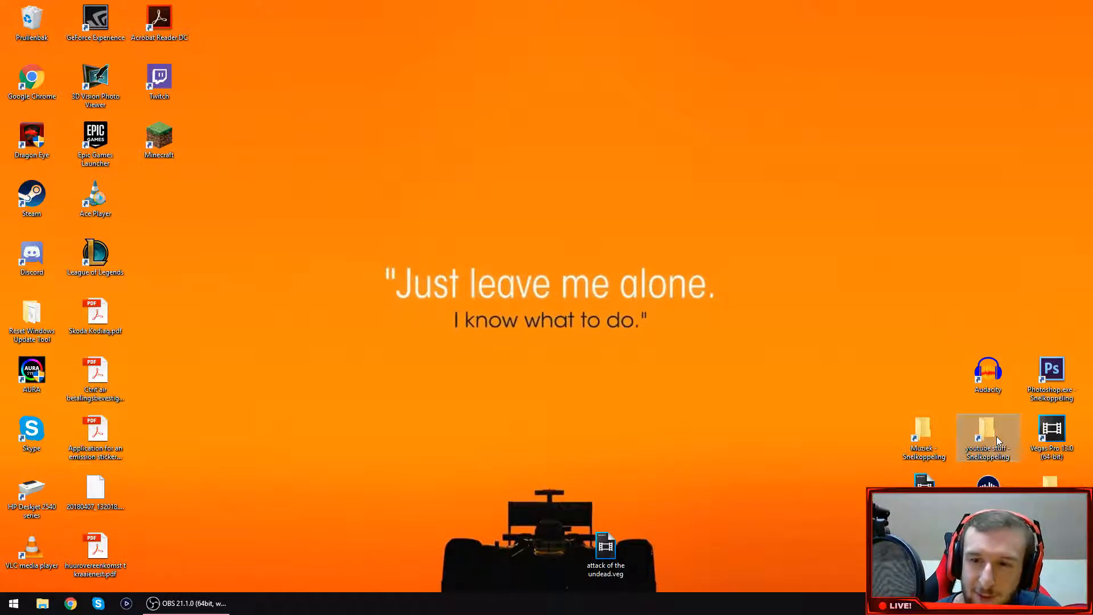
{"action": "double_click", "coordinate": [560, 204]}
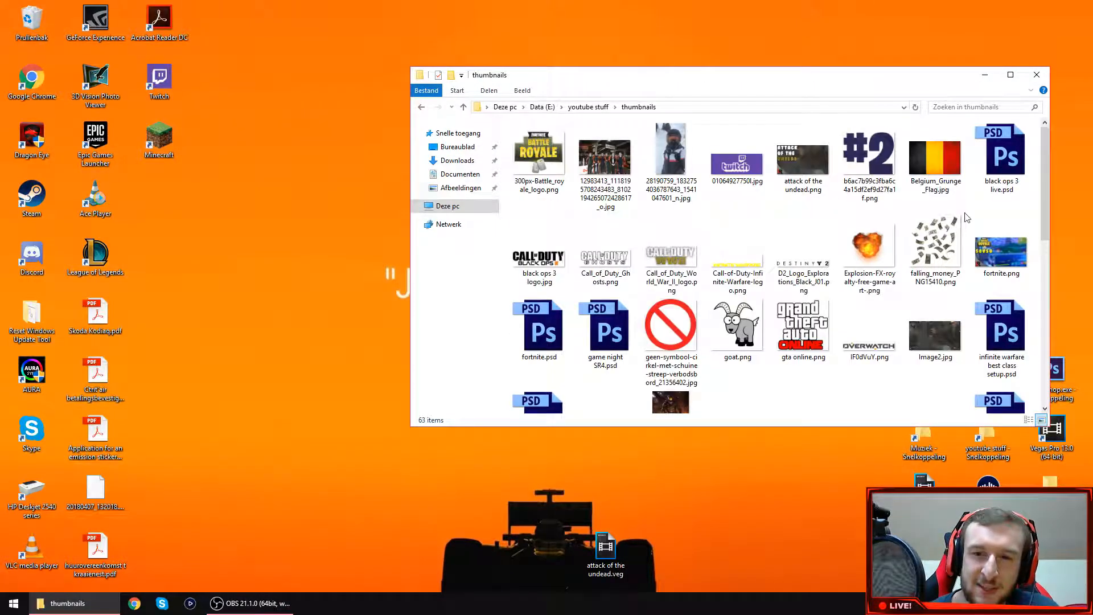
{"action": "left_click", "coordinate": [930, 341]}
{"action": "double_click", "coordinate": [930, 342]}
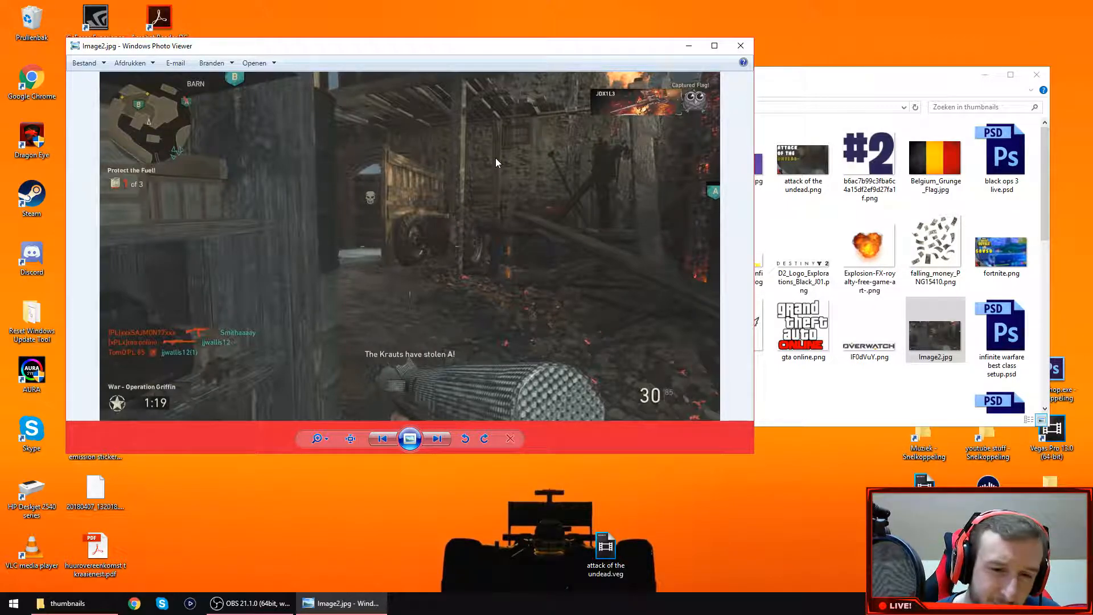
{"action": "left_click", "coordinate": [740, 46]}
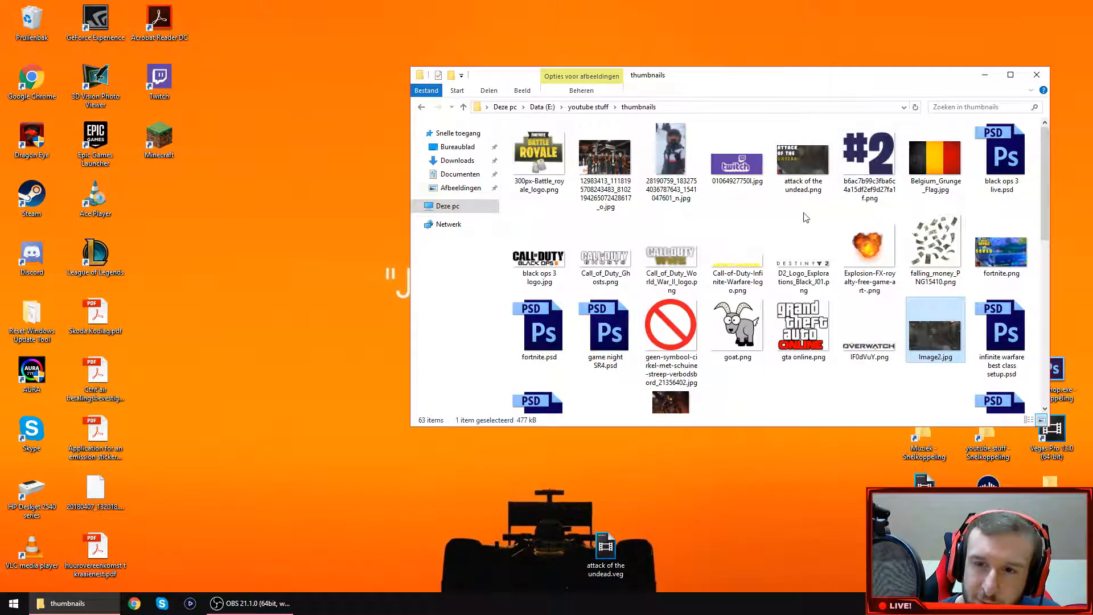
Open the thumbnail template rounded edge logo.psd from the thumbnails folder in Photoshop.
{"action": "scroll", "coordinate": [976, 319], "scroll_direction": "down", "scroll_amount": 5}
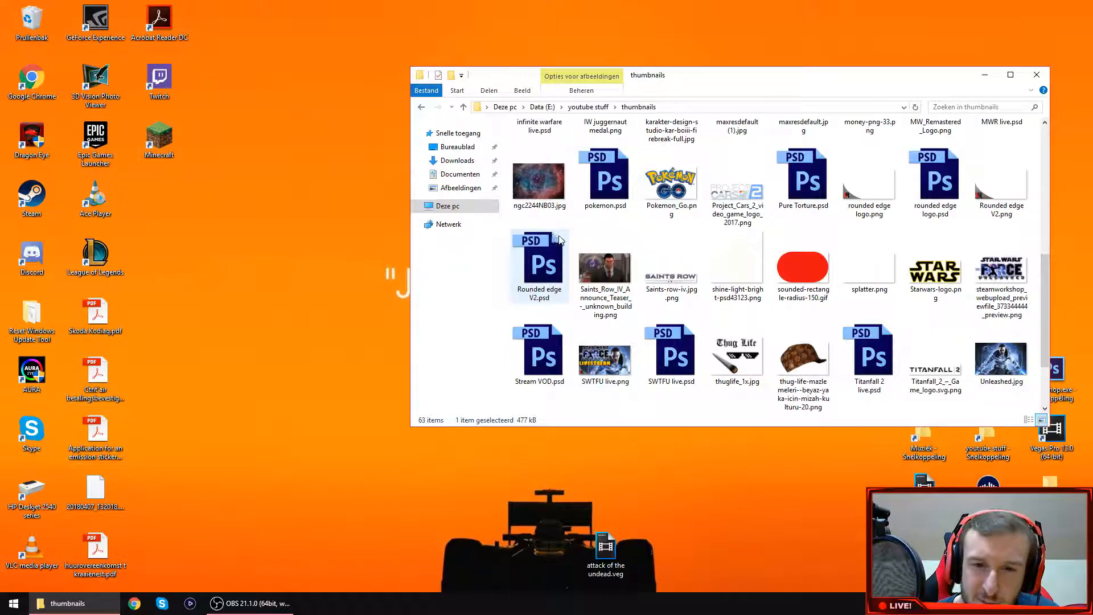
{"action": "left_click", "coordinate": [947, 197]}
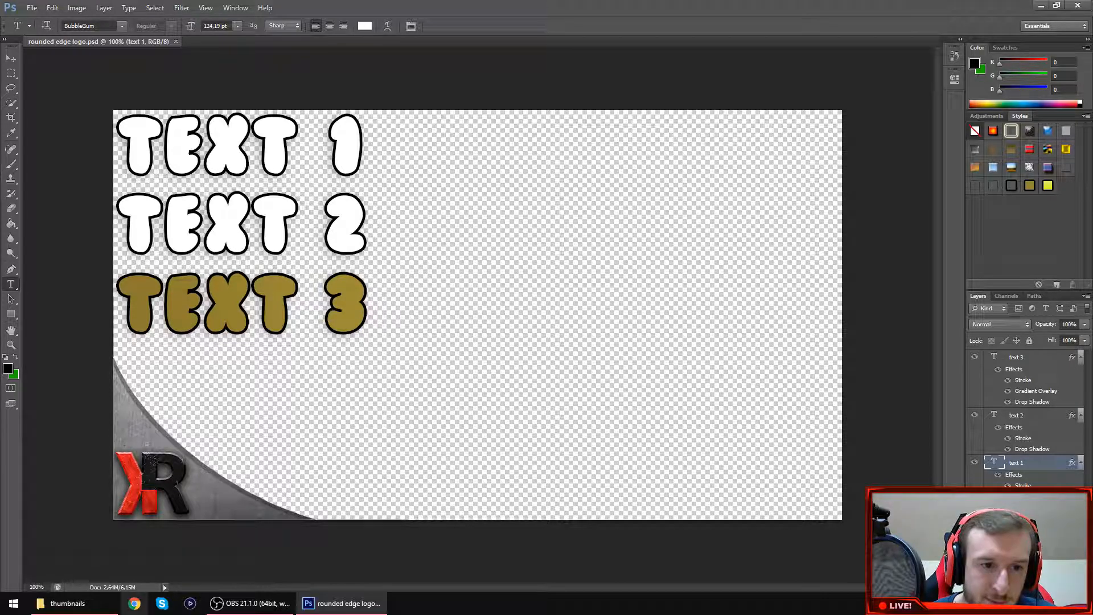
Switch back to the thumbnails folder, view the finished thumbnail attack of the undead.png, and look through the remaining files.
{"action": "left_click", "coordinate": [64, 603]}
{"action": "scroll", "coordinate": [768, 174], "scroll_direction": "up", "scroll_amount": 5}
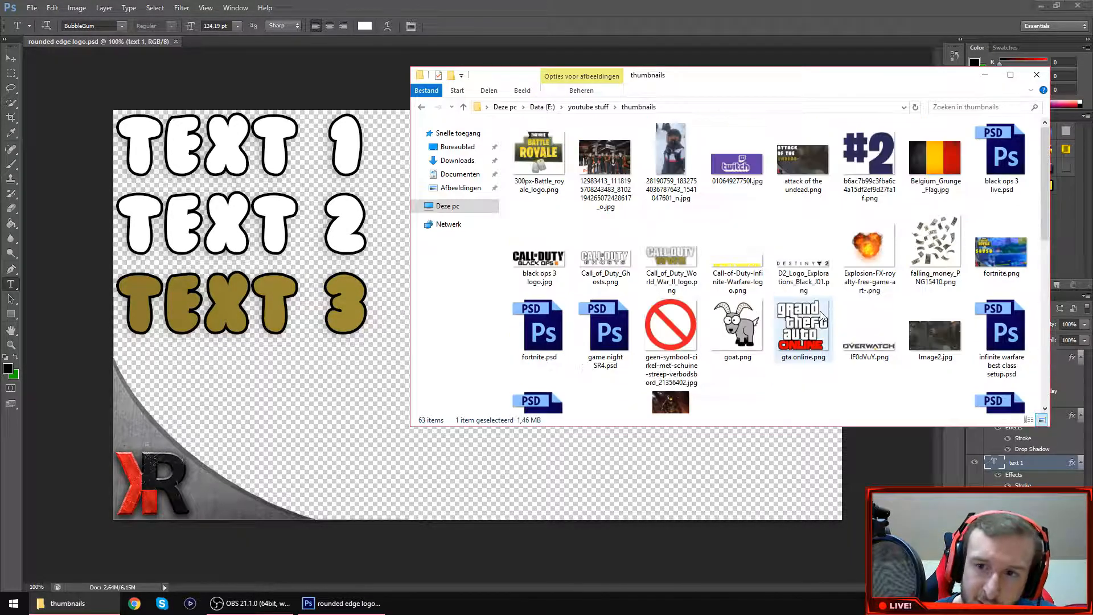
{"action": "left_click_drag", "start_coordinate": [917, 317], "coordinate": [931, 349]}
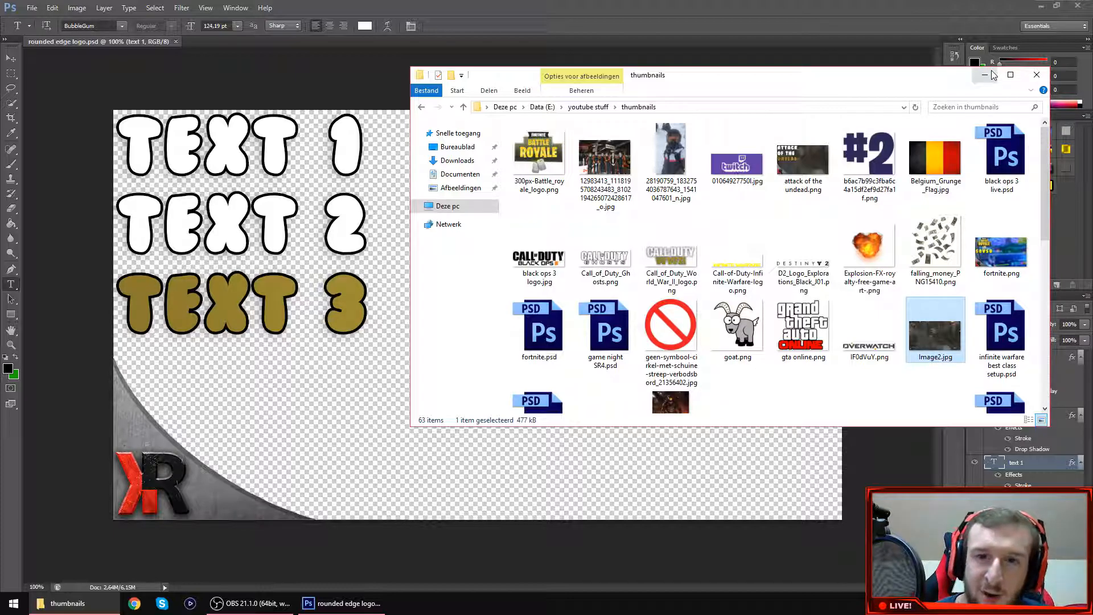
{"action": "double_click", "coordinate": [803, 160]}
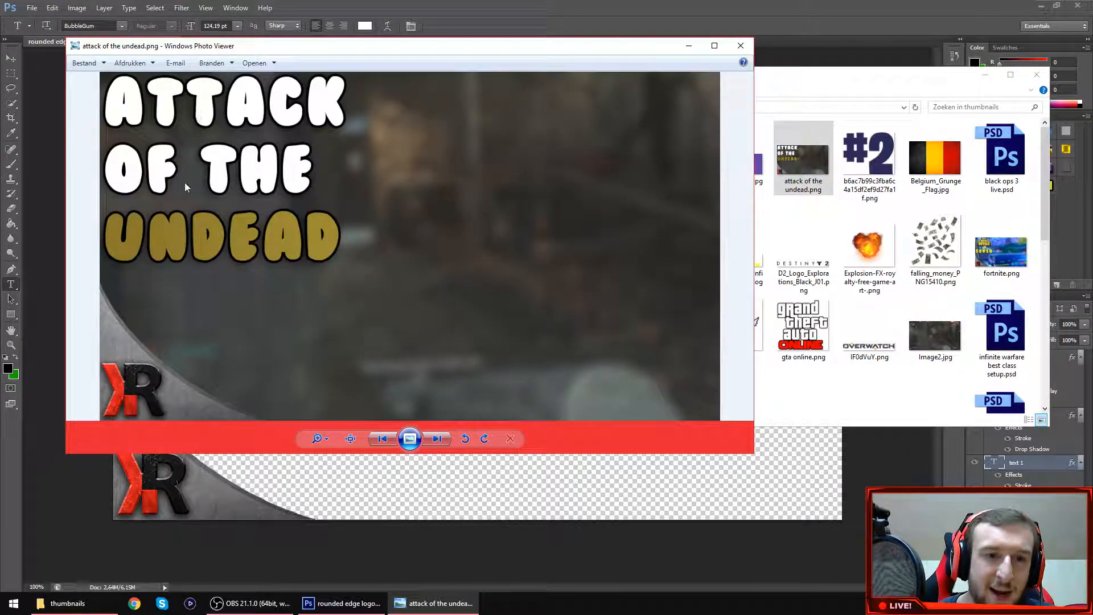
{"action": "left_click", "coordinate": [740, 46]}
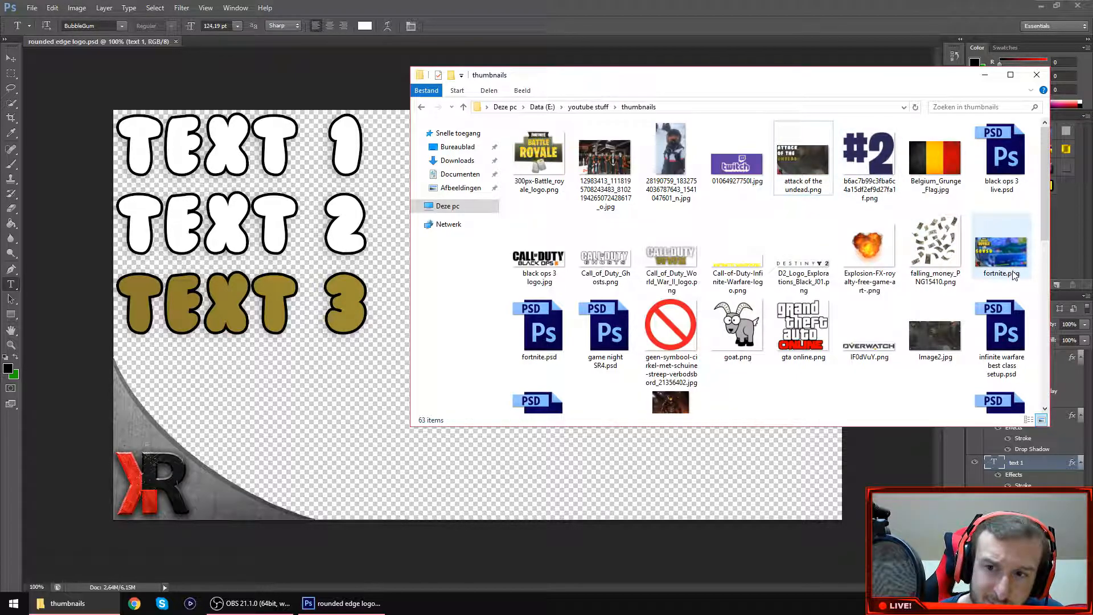
{"action": "scroll", "coordinate": [927, 268], "scroll_direction": "down", "scroll_amount": 5}
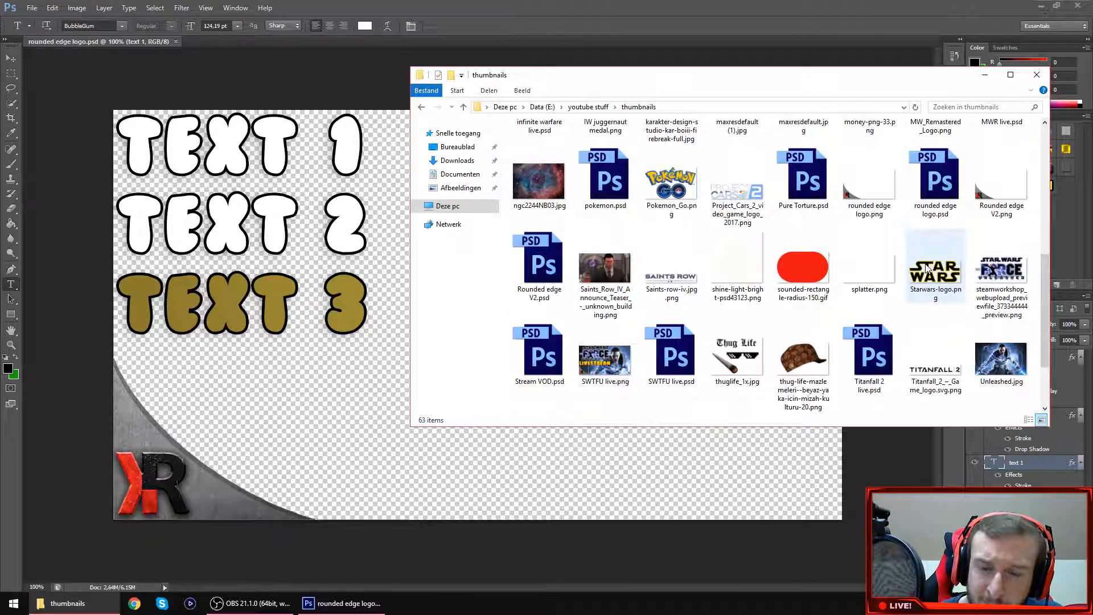
{"action": "scroll", "coordinate": [929, 266], "scroll_direction": "down", "scroll_amount": 2}
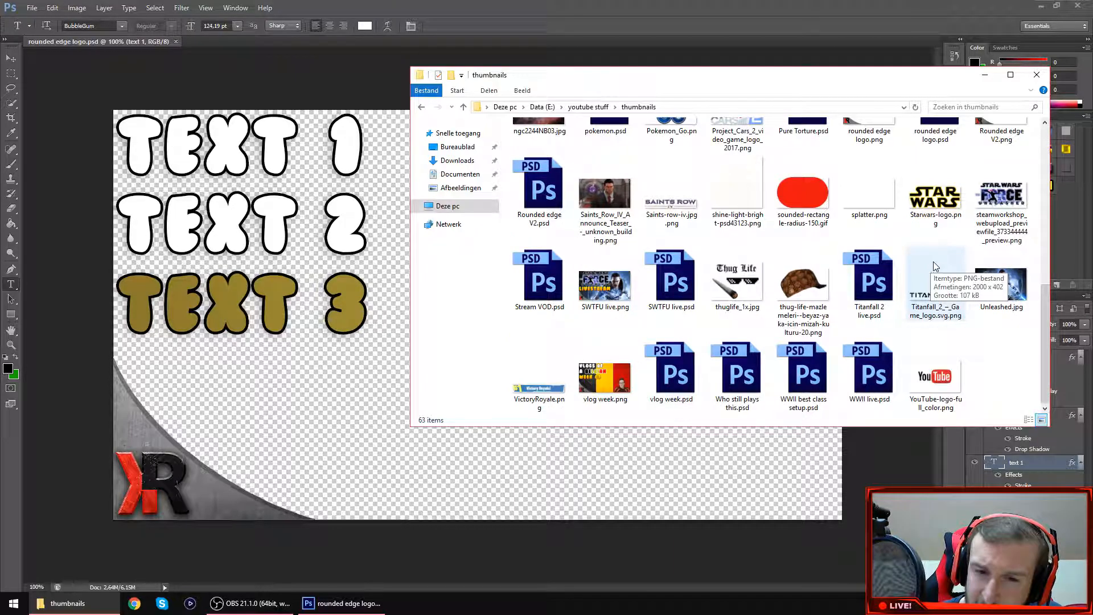
Reopen the thumbnails folder inside youtube stuff, view the fortnite.psd template in Photoshop, and close that document.
{"action": "left_click", "coordinate": [1035, 76]}
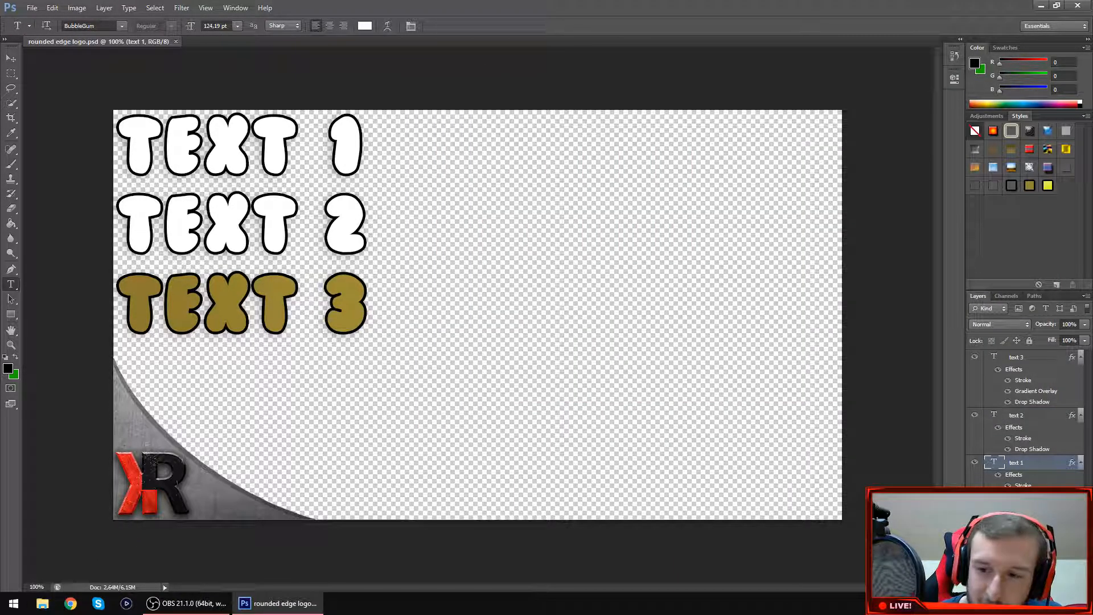
{"action": "left_click", "coordinate": [1091, 604]}
{"action": "double_click", "coordinate": [974, 447]}
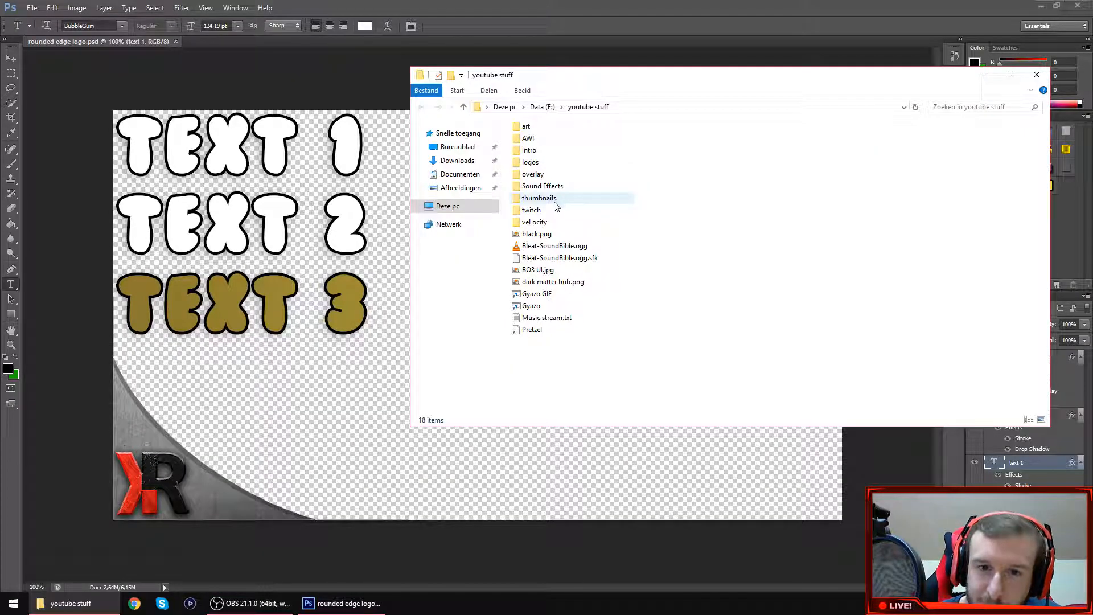
{"action": "double_click", "coordinate": [556, 205]}
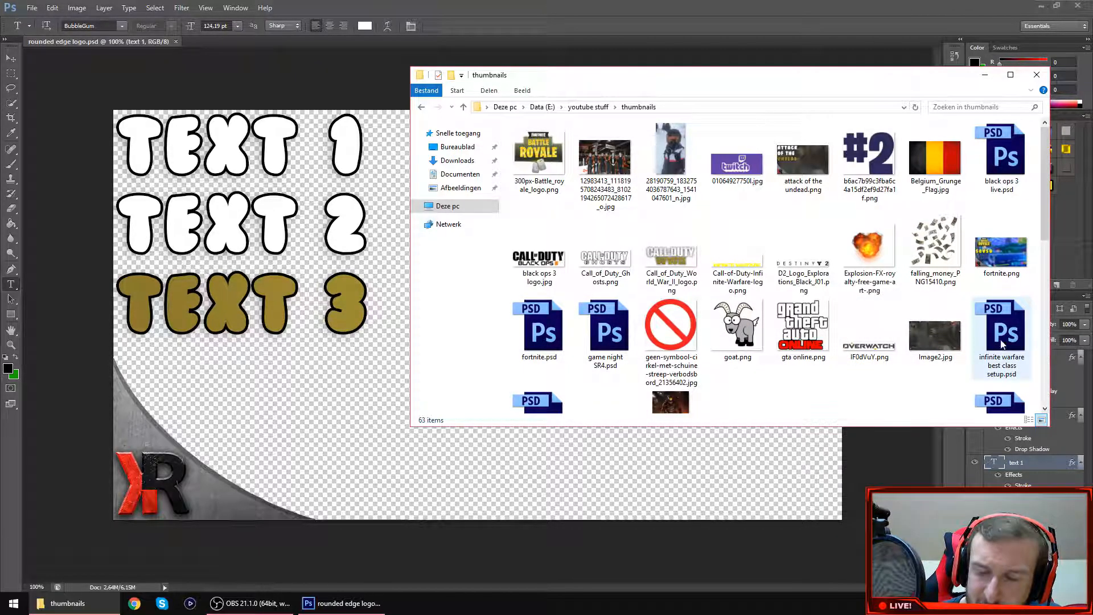
{"action": "scroll", "coordinate": [1002, 341], "scroll_direction": "down", "scroll_amount": 3}
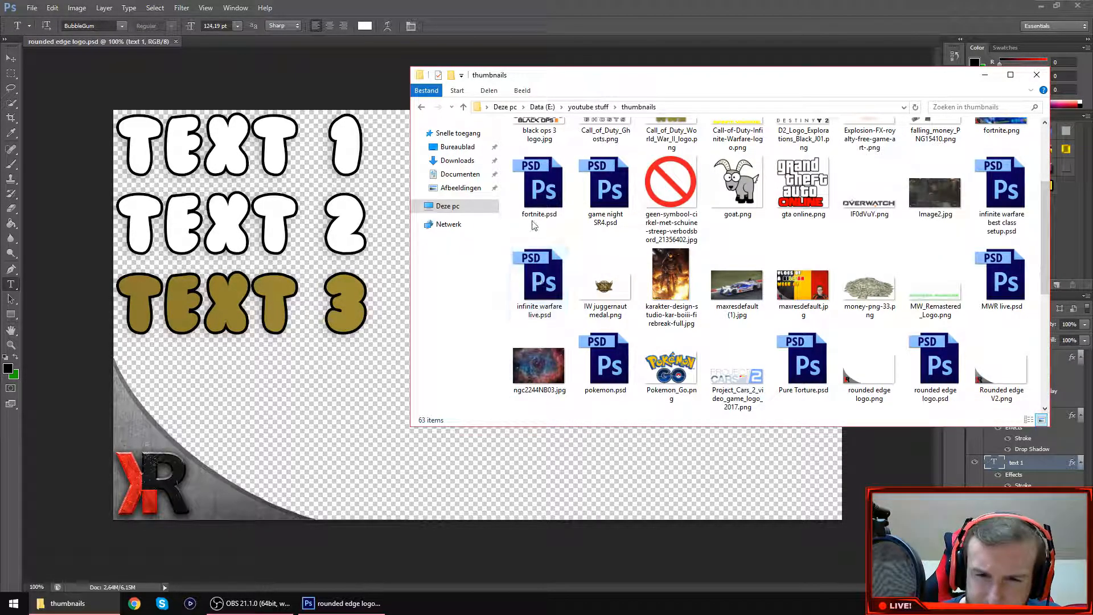
{"action": "left_click", "coordinate": [562, 209]}
{"action": "double_click", "coordinate": [539, 187]}
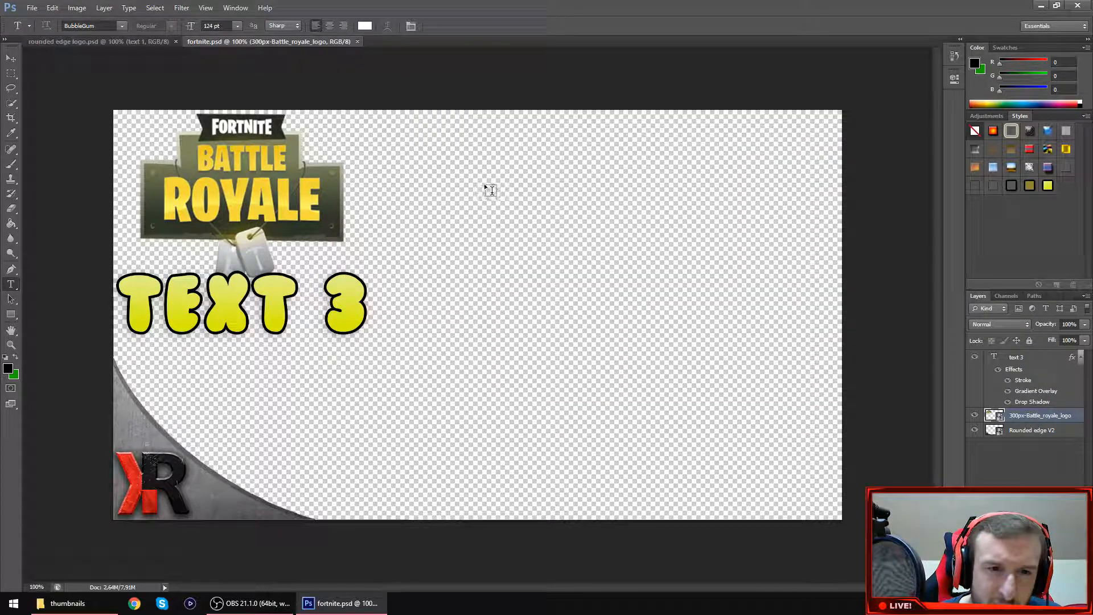
{"action": "left_click", "coordinate": [357, 42]}
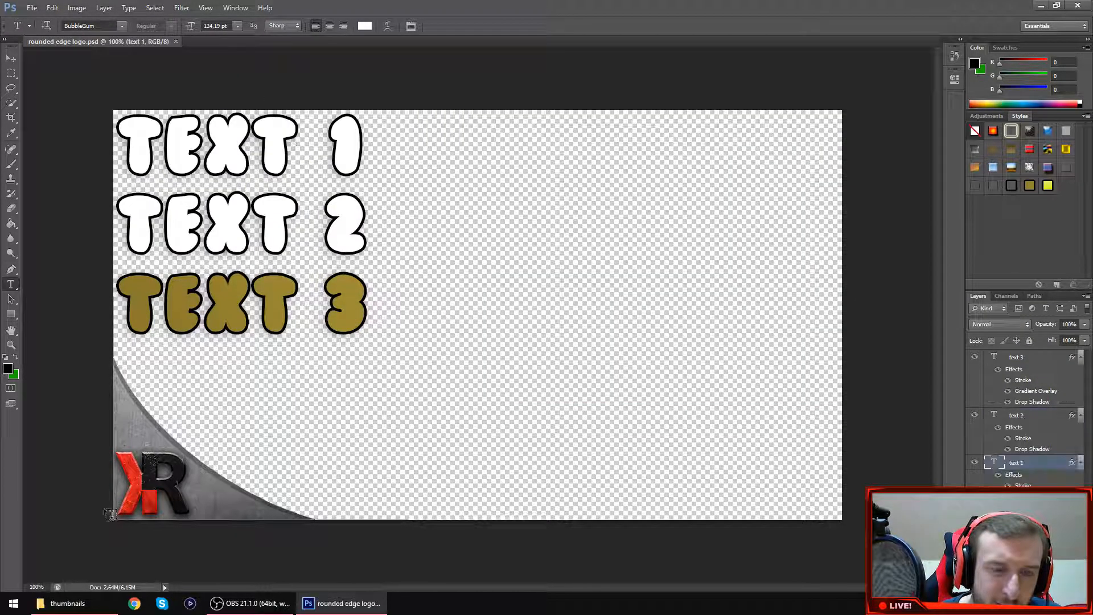
View the MWR live.psd template from the thumbnails folder in Photoshop, and close the document, Photoshop and the folder.
{"action": "left_click", "coordinate": [69, 603]}
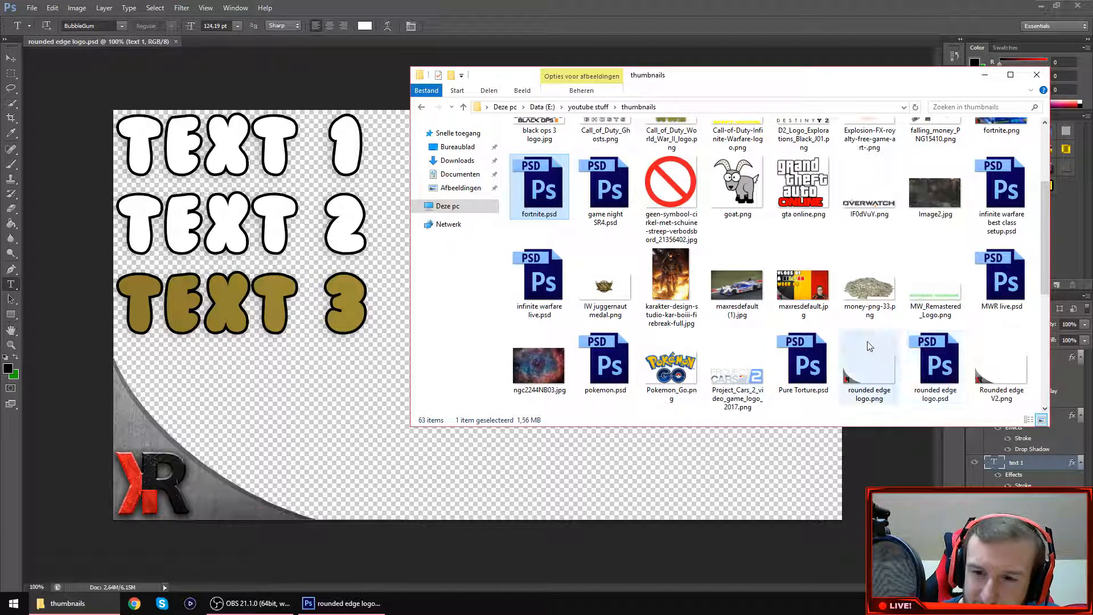
{"action": "double_click", "coordinate": [1016, 272]}
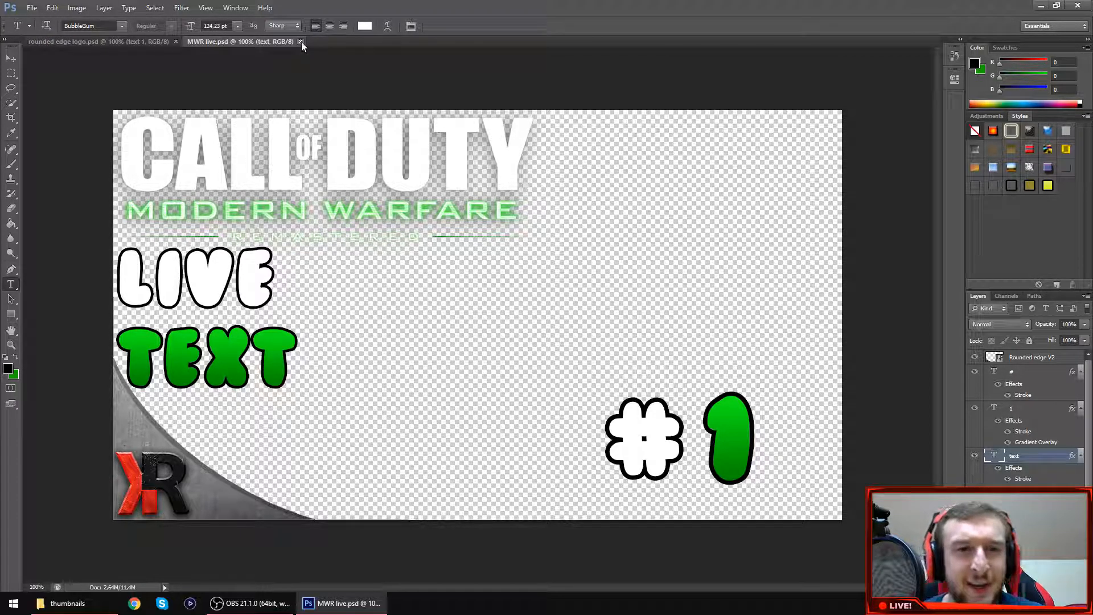
{"action": "left_click", "coordinate": [300, 42]}
{"action": "left_click", "coordinate": [1087, 5]}
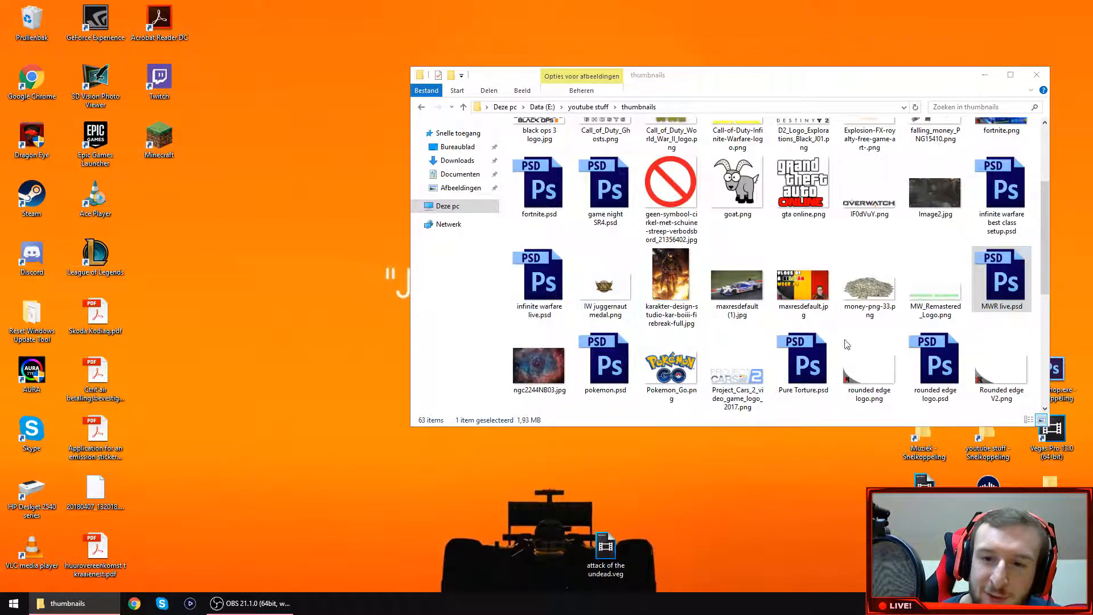
{"action": "left_click", "coordinate": [1035, 75]}
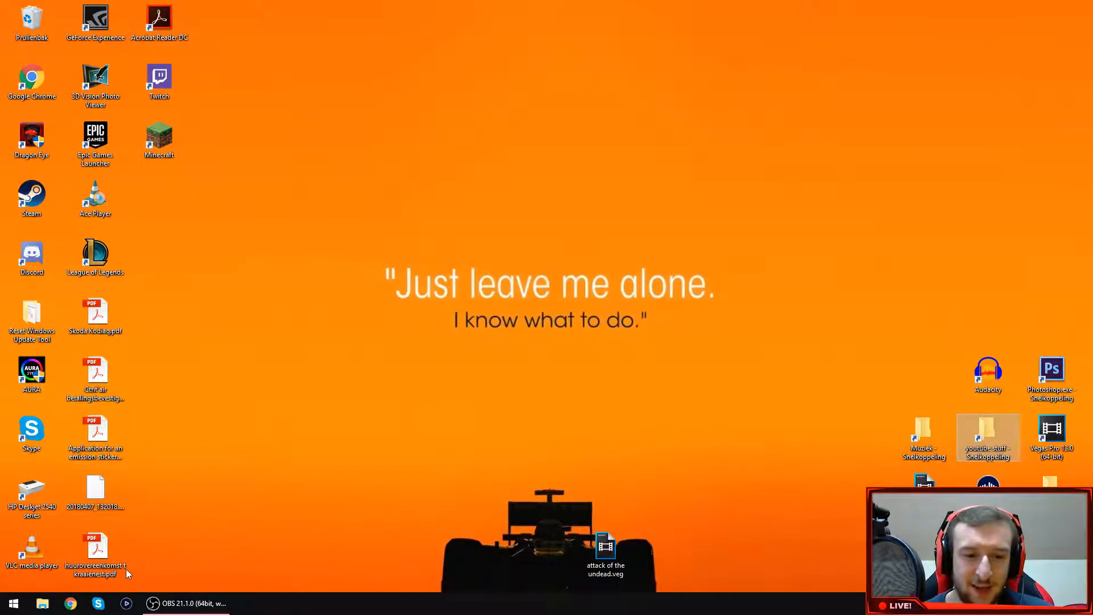
Switch to Chrome, view YouTube's video upload page, and close the browser.
{"action": "left_click", "coordinate": [71, 604]}
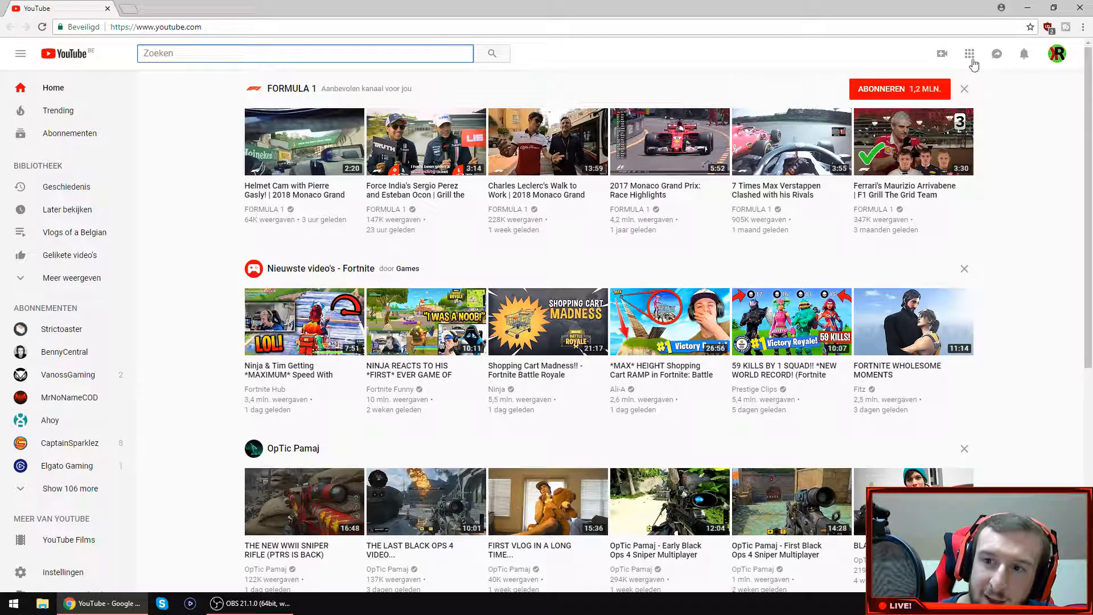
{"action": "left_click", "coordinate": [942, 54]}
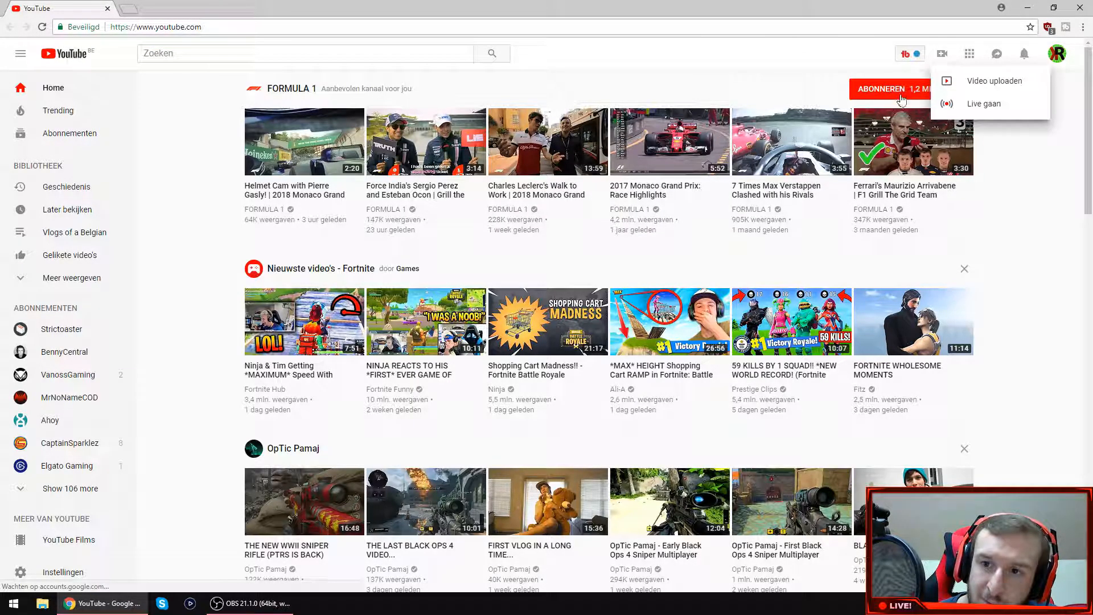
{"action": "left_click", "coordinate": [982, 82]}
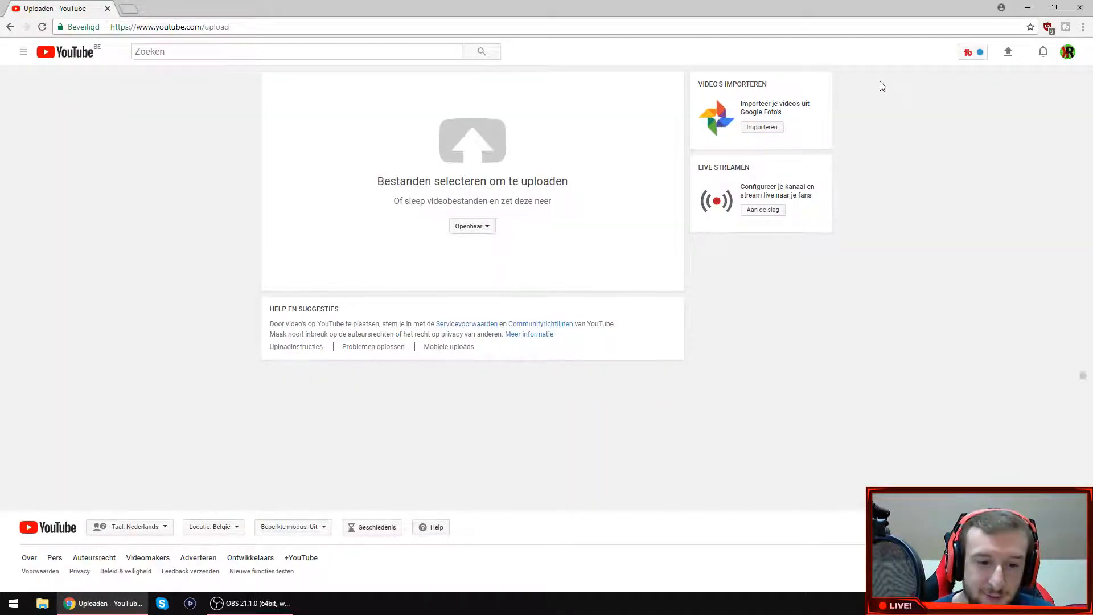
{"action": "left_click", "coordinate": [1080, 8]}
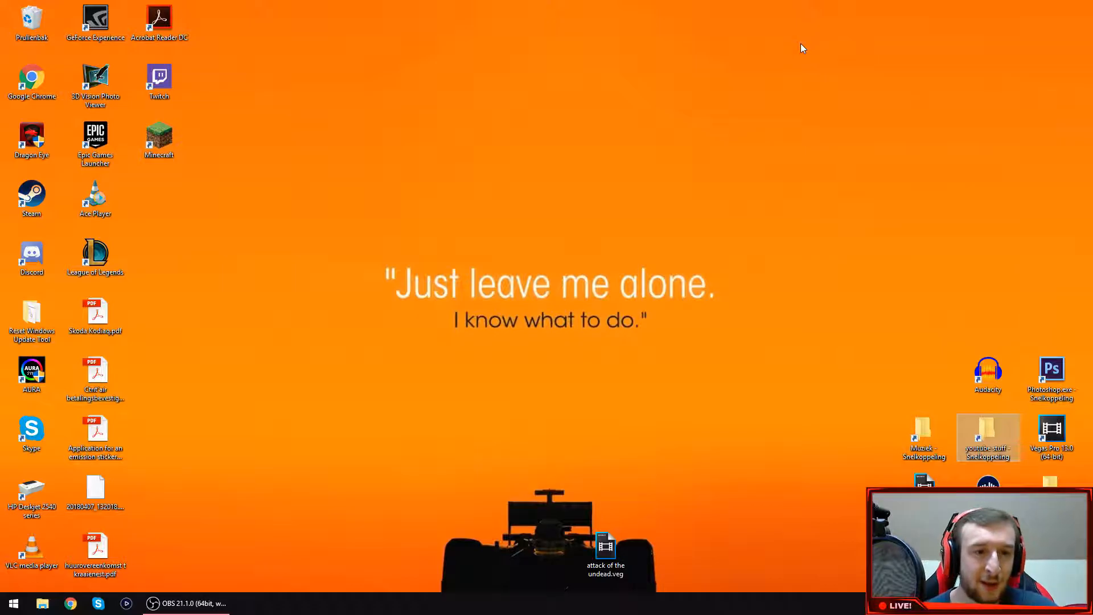